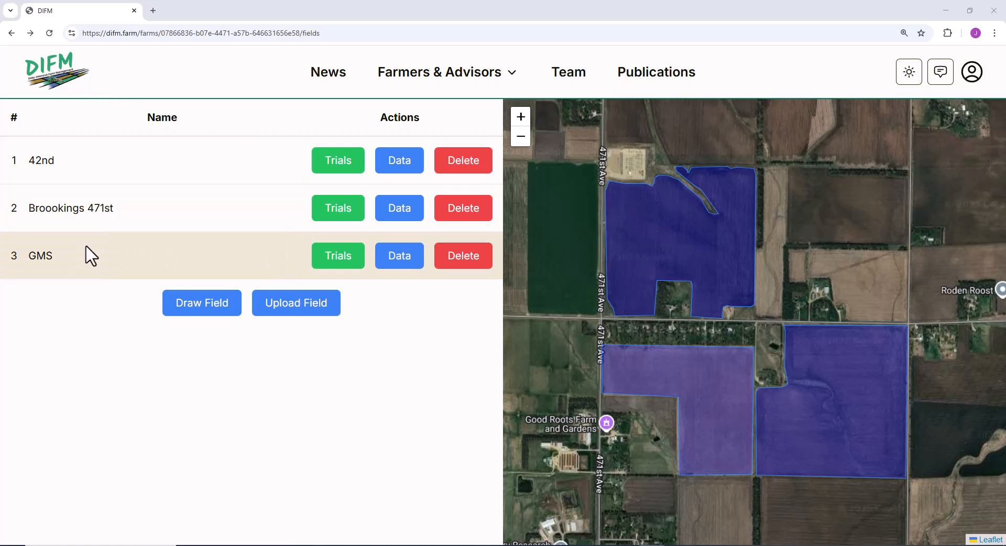
Add a new trial named "Corn N rate 25" to the GMS field.
{"action": "left_click", "coordinate": [348, 263]}
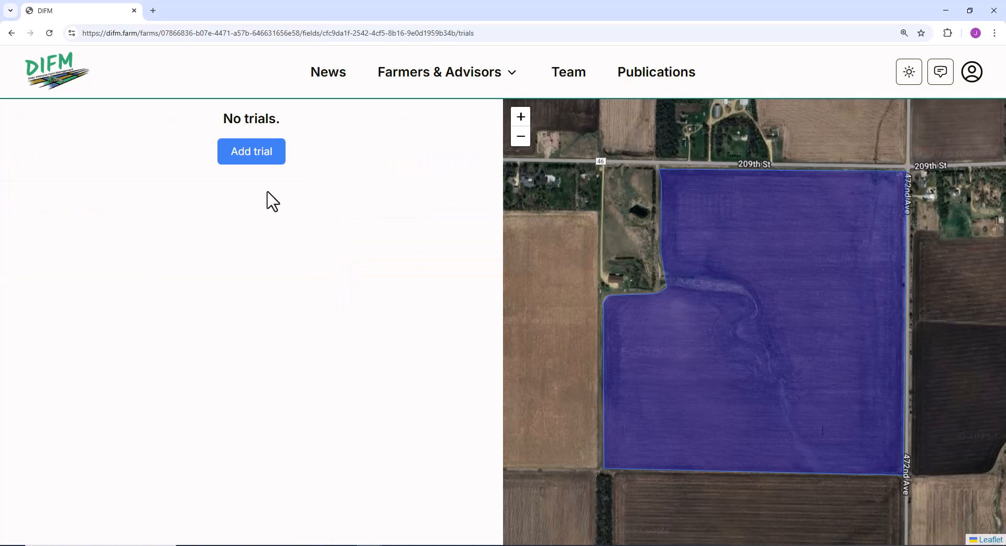
{"action": "left_click", "coordinate": [267, 154]}
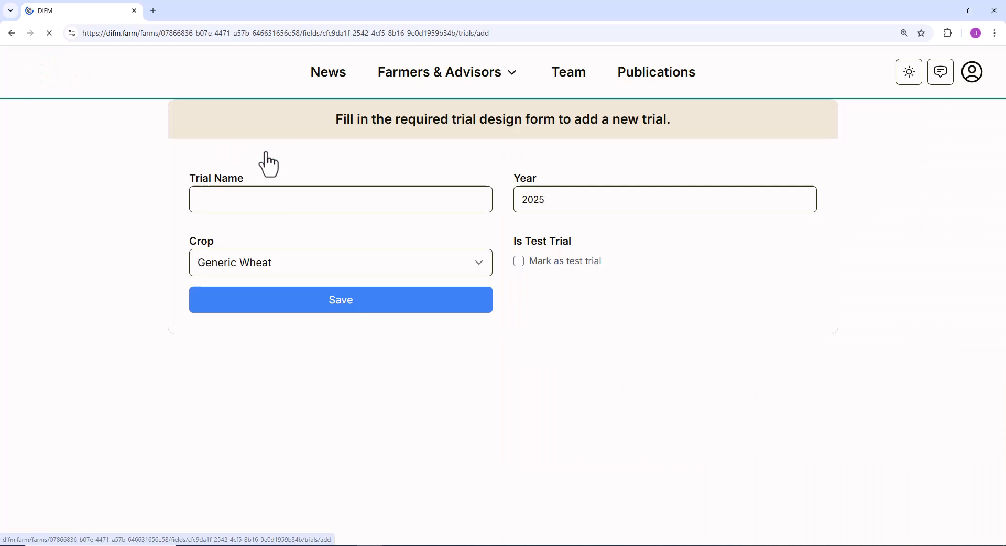
{"action": "left_click", "coordinate": [270, 204]}
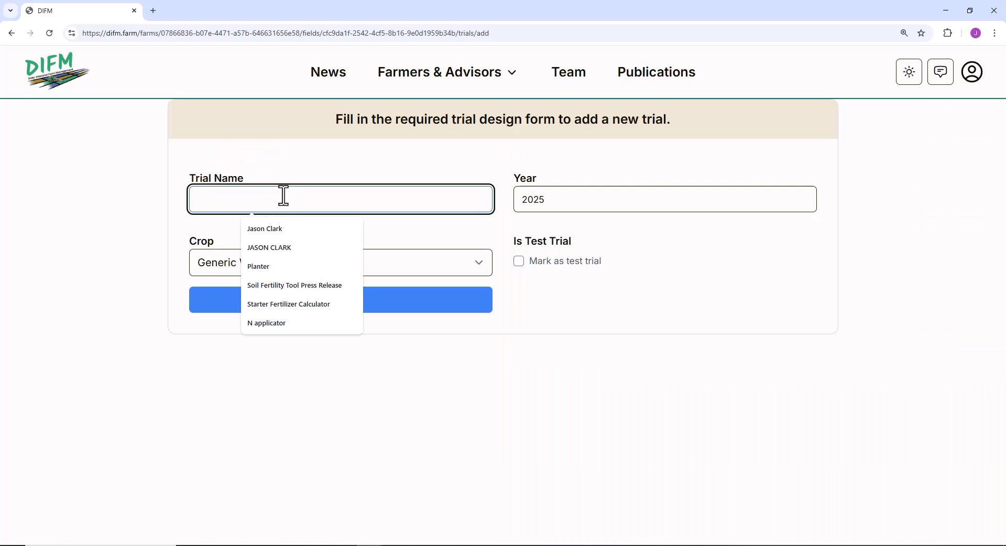
{"action": "type", "text": "Corn N rate 25"}
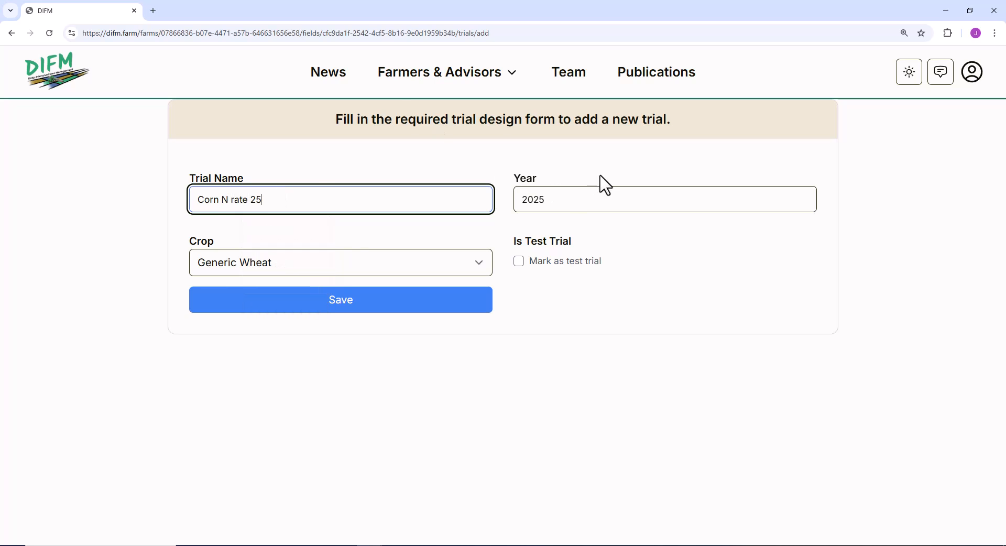
Set the trial's crop to Generic Corn, mark it as a test trial and save it.
{"action": "left_click", "coordinate": [419, 266]}
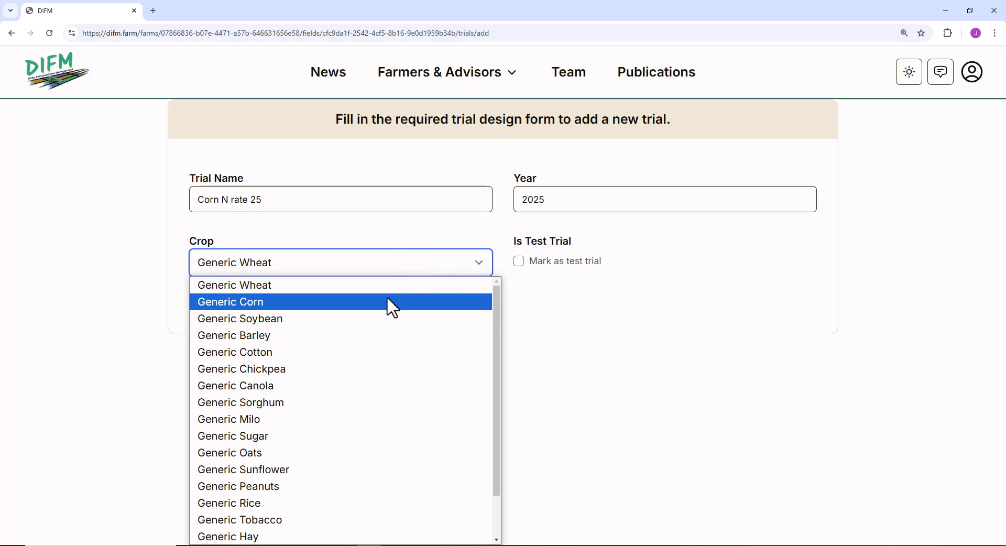
{"action": "left_click", "coordinate": [386, 298]}
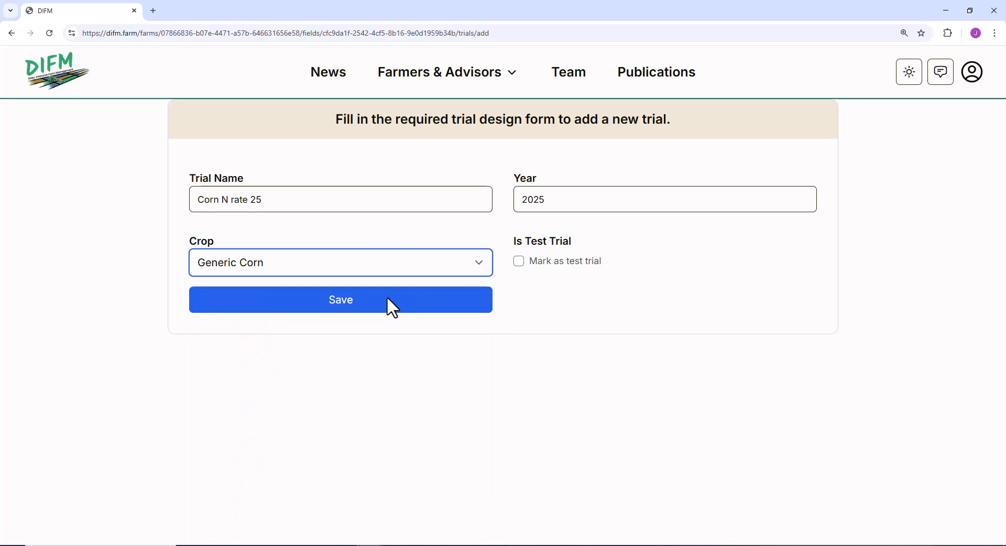
{"action": "left_click", "coordinate": [520, 267]}
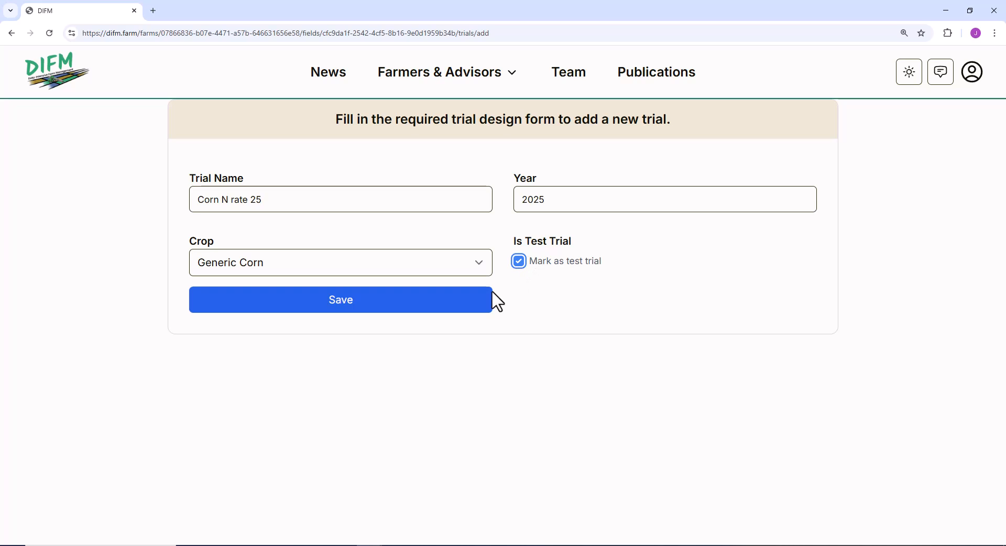
{"action": "left_click", "coordinate": [377, 300]}
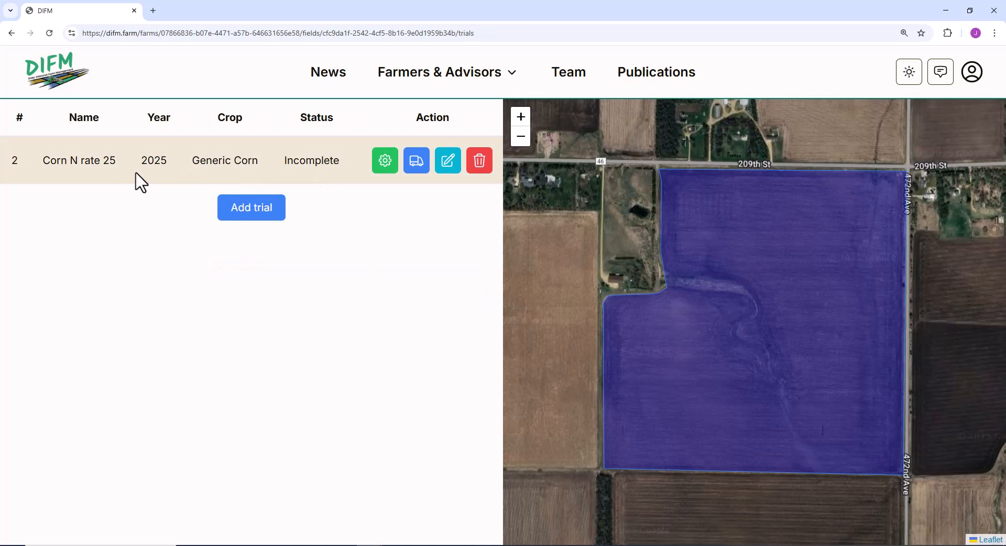
Add an AB line named "GMS AB 25" to the trial, drawn along the field's southern boundary, and save it.
{"action": "left_click", "coordinate": [386, 168]}
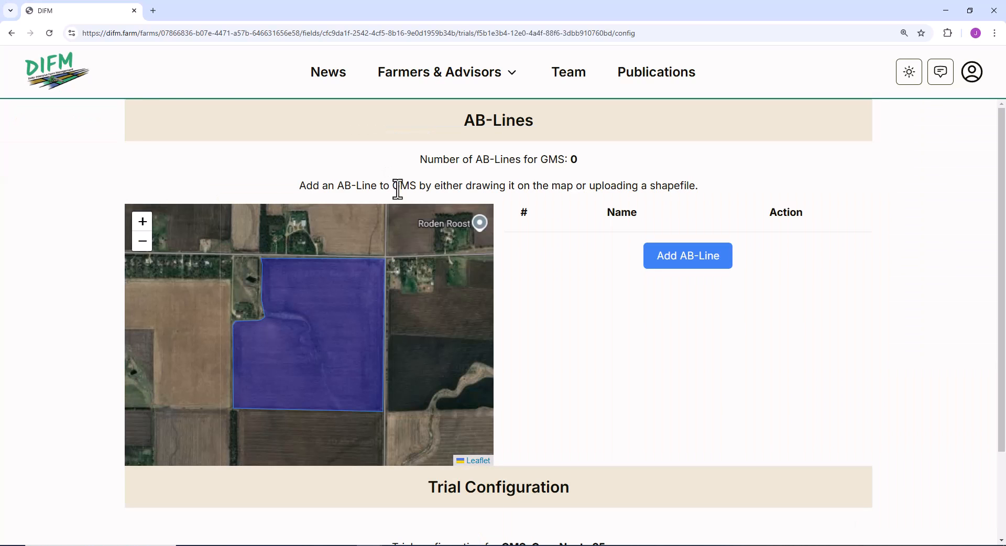
{"action": "left_click", "coordinate": [690, 262]}
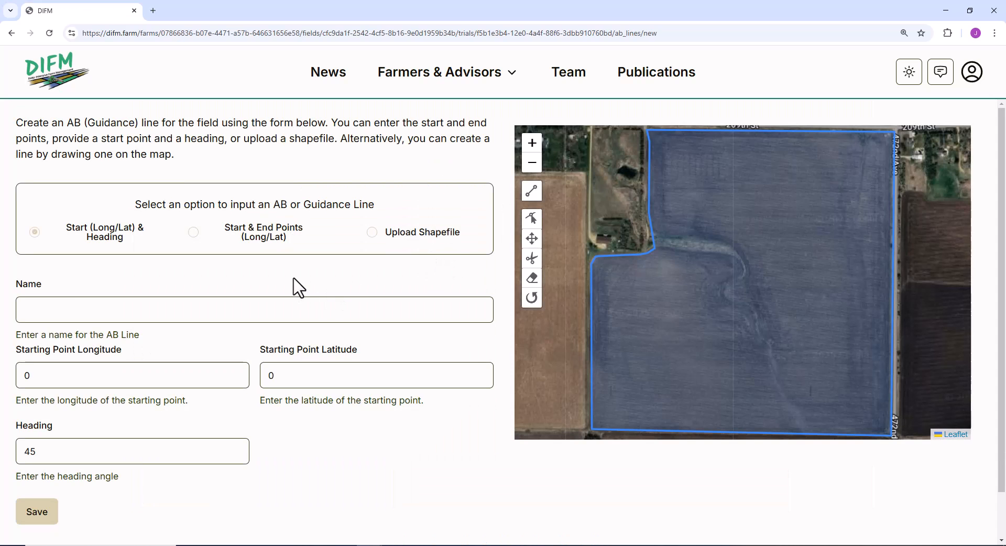
{"action": "left_click", "coordinate": [276, 301]}
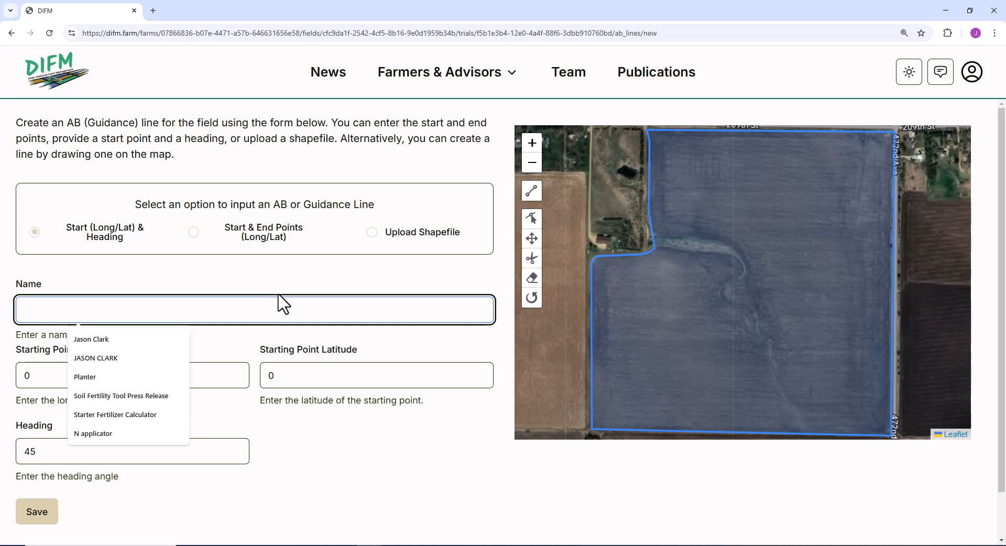
{"action": "type", "text": "GMS AB 25"}
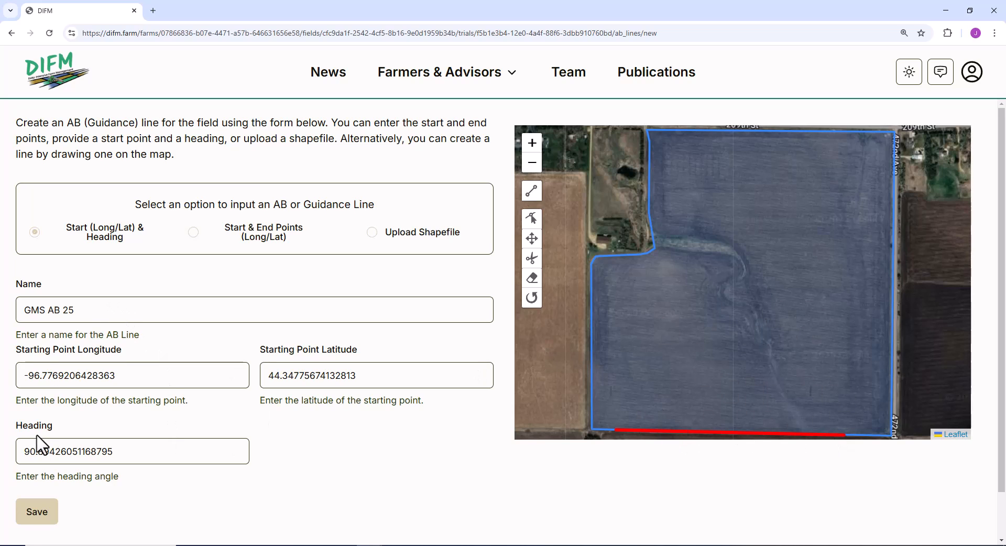
{"action": "left_click", "coordinate": [38, 514]}
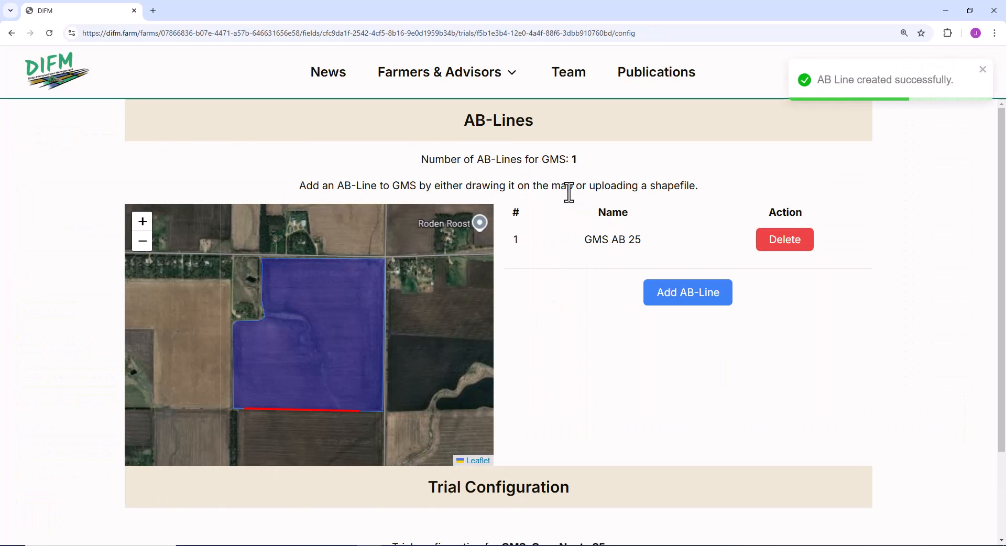
Edit the trial configuration and set the harvester width to 30 ft.
{"action": "scroll", "coordinate": [568, 199], "scroll_direction": "down", "scroll_amount": 2}
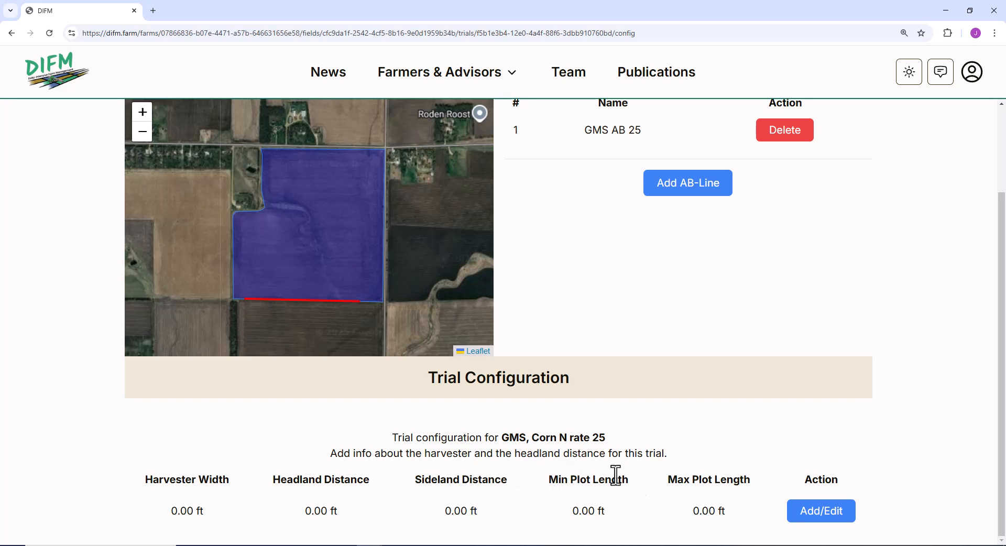
{"action": "left_click", "coordinate": [815, 511]}
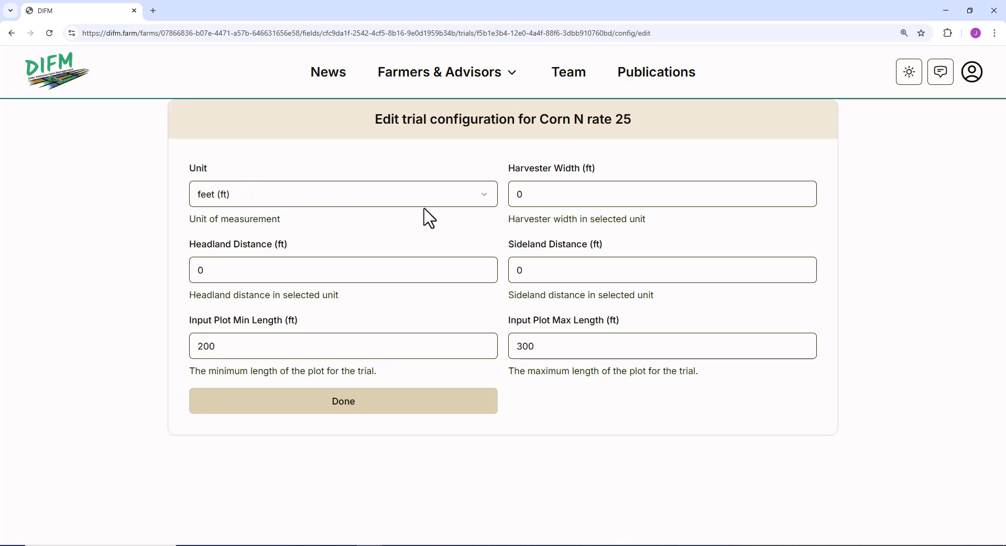
{"action": "left_click", "coordinate": [537, 193]}
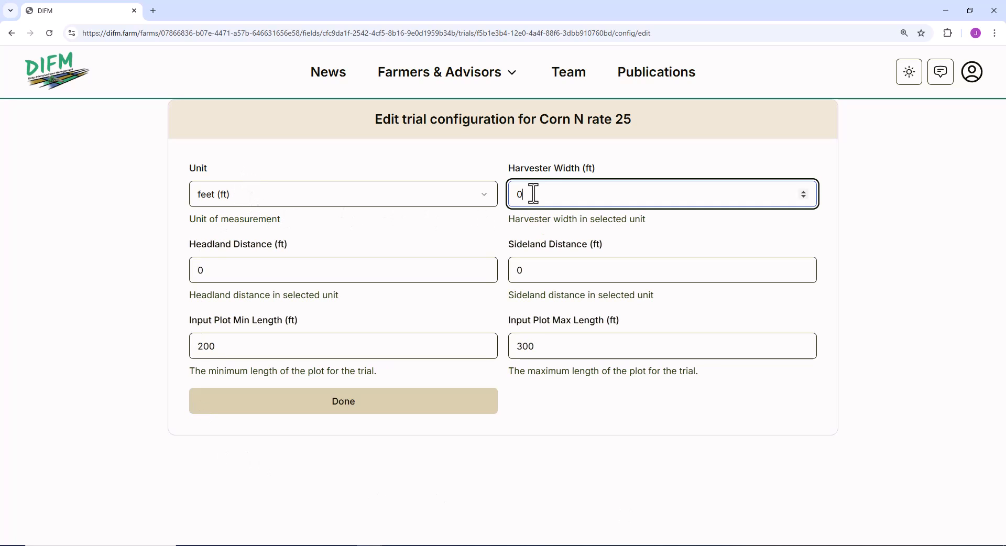
{"action": "key", "text": "BackSpace"}
{"action": "type", "text": "3"}
{"action": "left_click", "coordinate": [446, 245]}
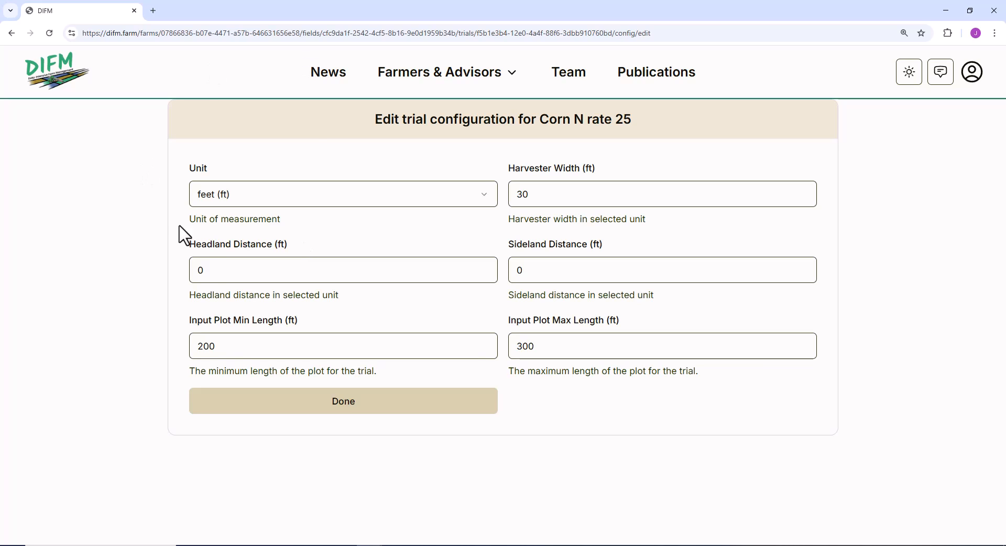
Set the headland distance to 90 ft and the sideland distance to 60 ft, and save the trial configuration.
{"action": "left_click", "coordinate": [204, 274]}
{"action": "key", "text": "BackSpace"}
{"action": "type", "text": "9"}
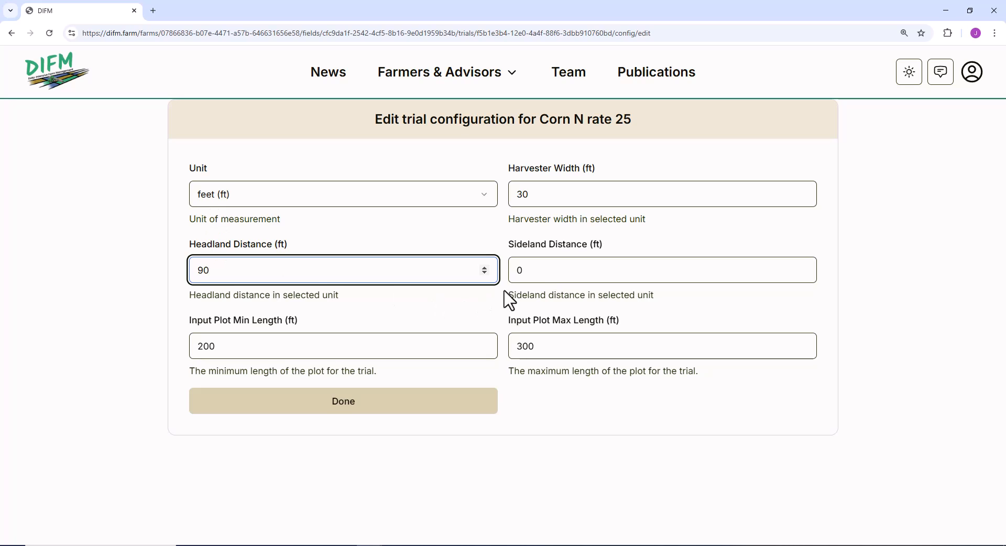
{"action": "left_click", "coordinate": [534, 271]}
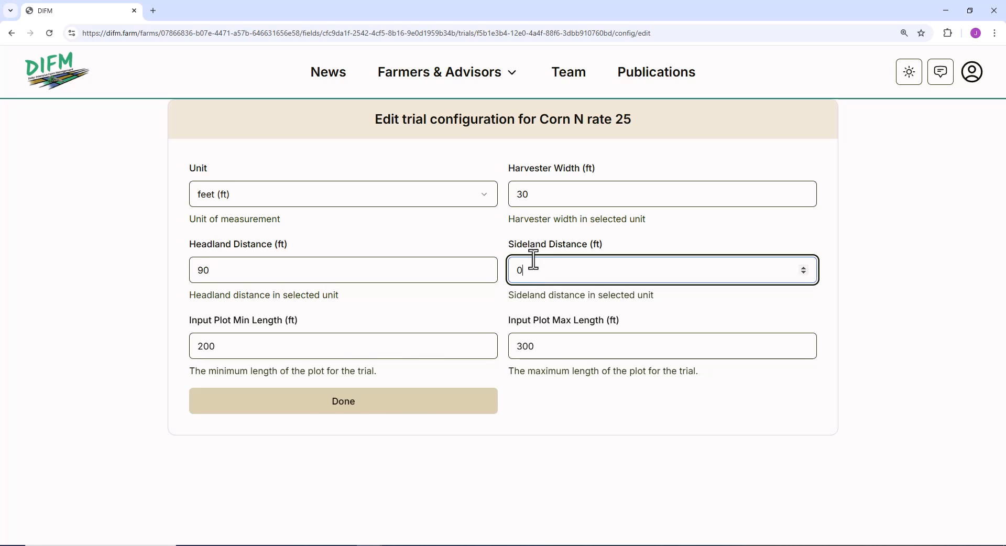
{"action": "key", "text": "BackSpace"}
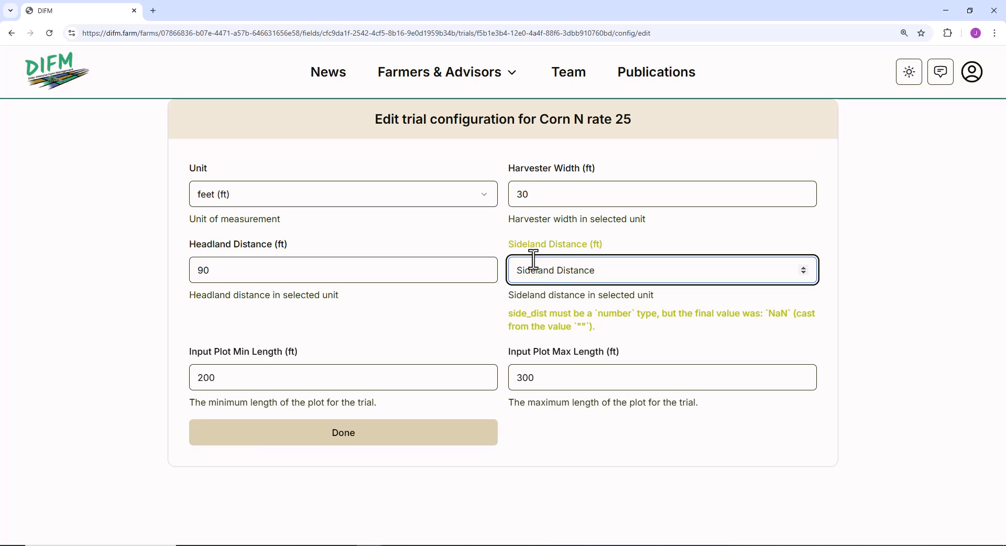
{"action": "type", "text": "60"}
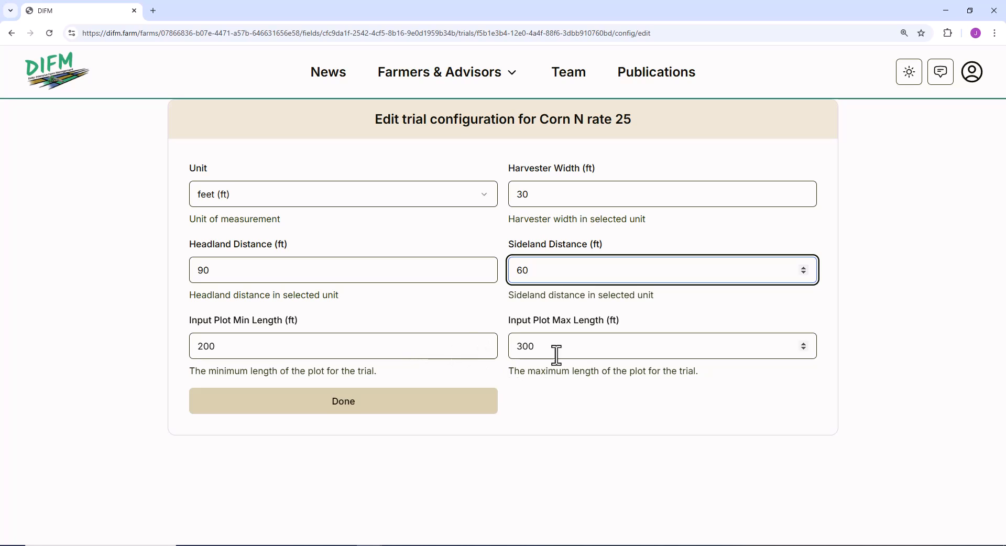
{"action": "left_click", "coordinate": [393, 409]}
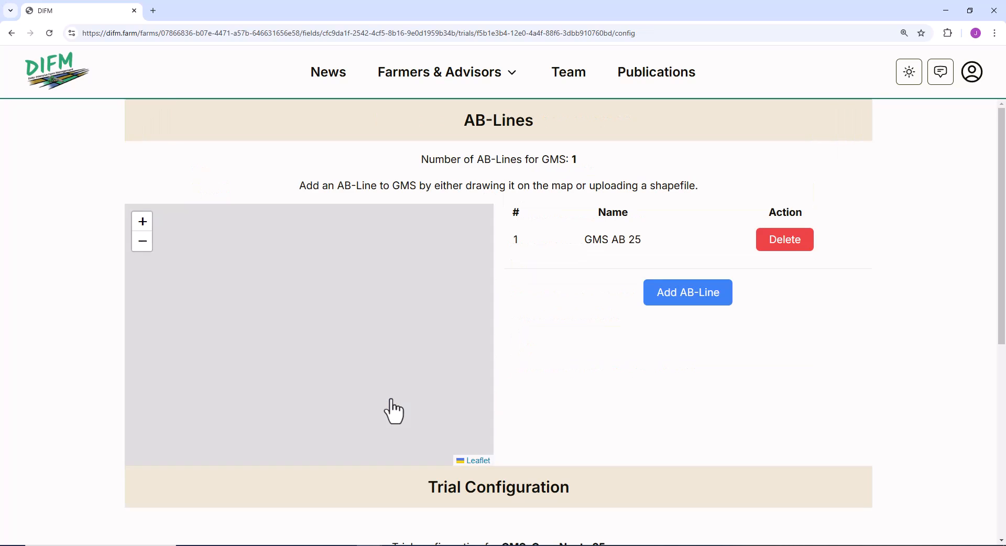
Add a trial input specification with input category Seed and input item Corn Seed.
{"action": "scroll", "coordinate": [639, 276], "scroll_direction": "down", "scroll_amount": 5}
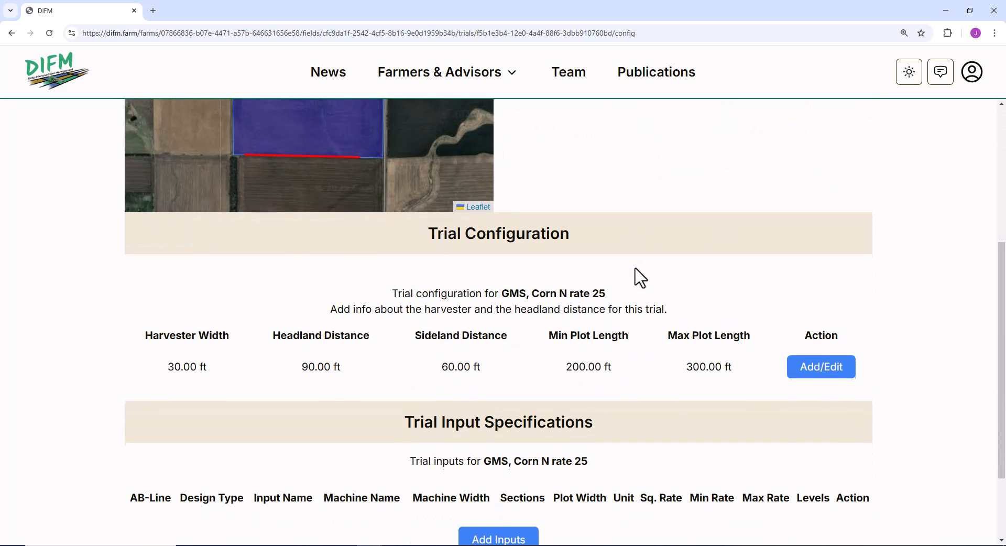
{"action": "scroll", "coordinate": [689, 364], "scroll_direction": "down", "scroll_amount": 1}
{"action": "scroll", "coordinate": [687, 363], "scroll_direction": "down", "scroll_amount": 1}
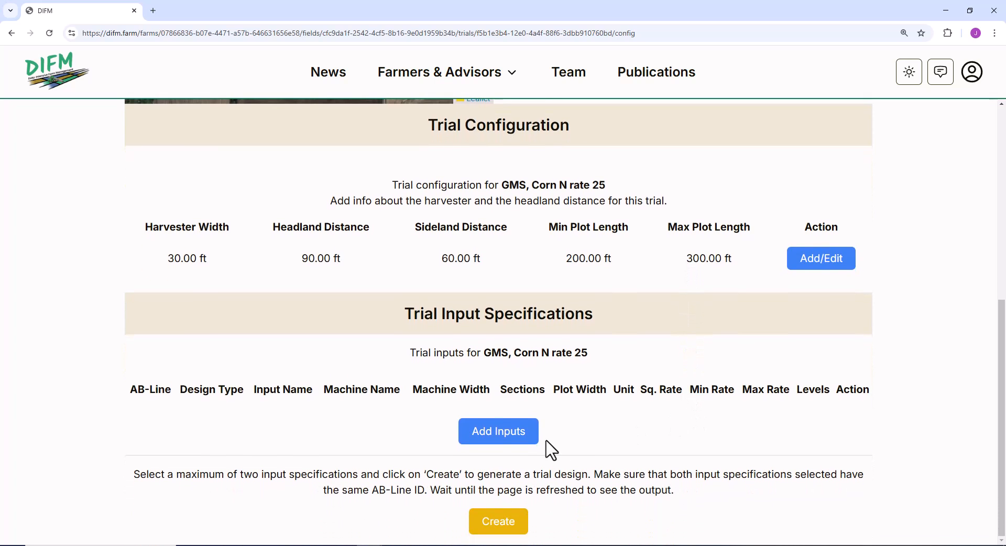
{"action": "left_click", "coordinate": [513, 440]}
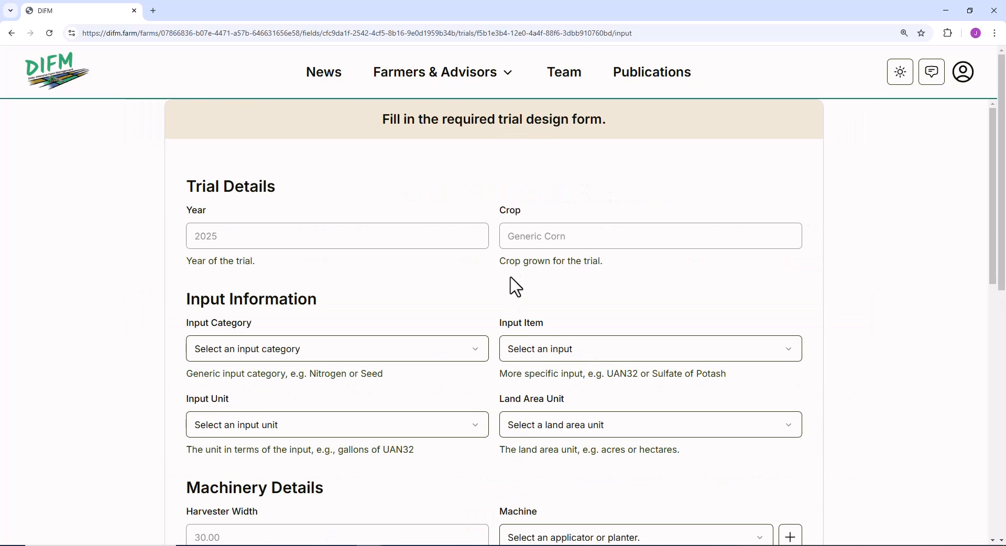
{"action": "scroll", "coordinate": [513, 262], "scroll_direction": "down", "scroll_amount": 2}
{"action": "scroll", "coordinate": [488, 208], "scroll_direction": "down", "scroll_amount": 2}
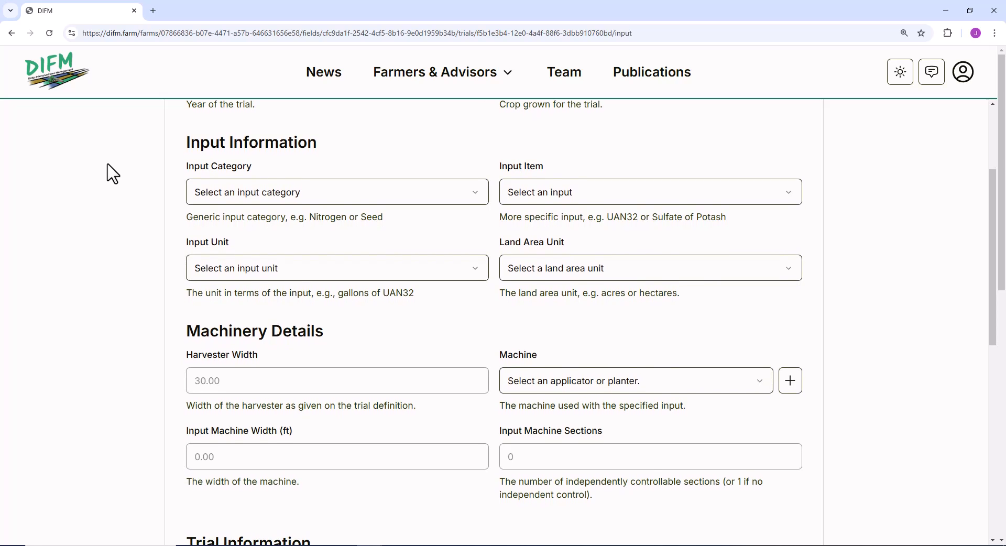
{"action": "left_click", "coordinate": [473, 200]}
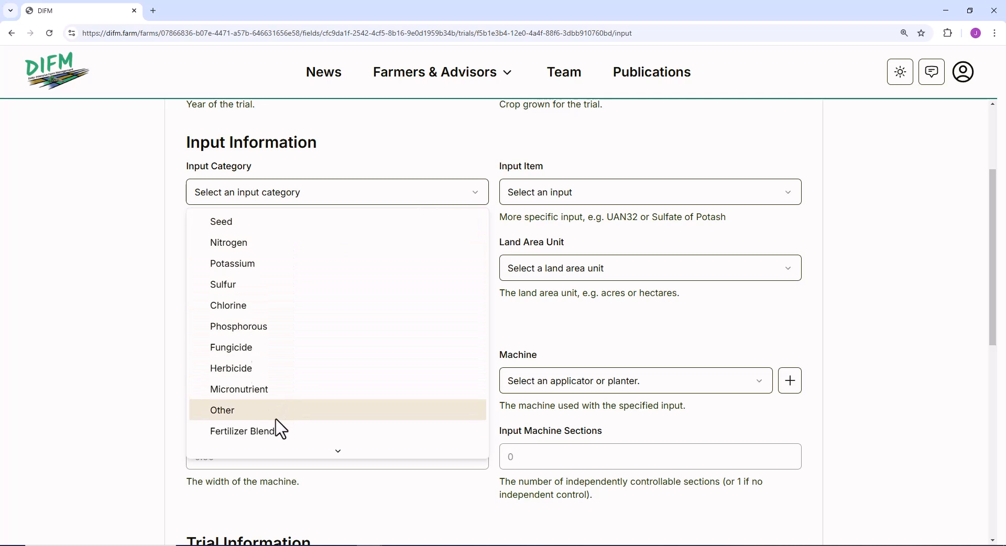
{"action": "scroll", "coordinate": [283, 425], "scroll_direction": "down", "scroll_amount": 2}
{"action": "scroll", "coordinate": [281, 428], "scroll_direction": "down", "scroll_amount": 2}
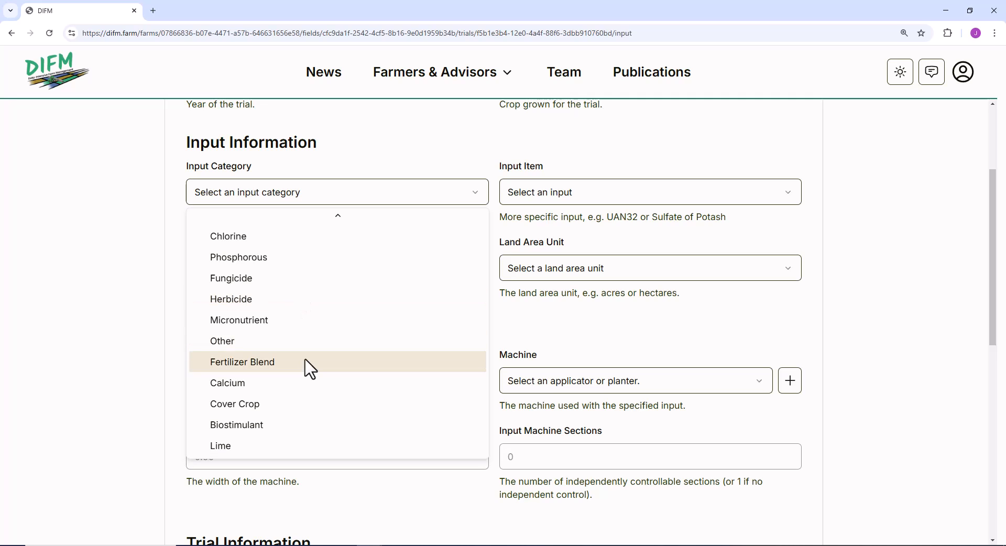
{"action": "scroll", "coordinate": [309, 367], "scroll_direction": "up", "scroll_amount": 4}
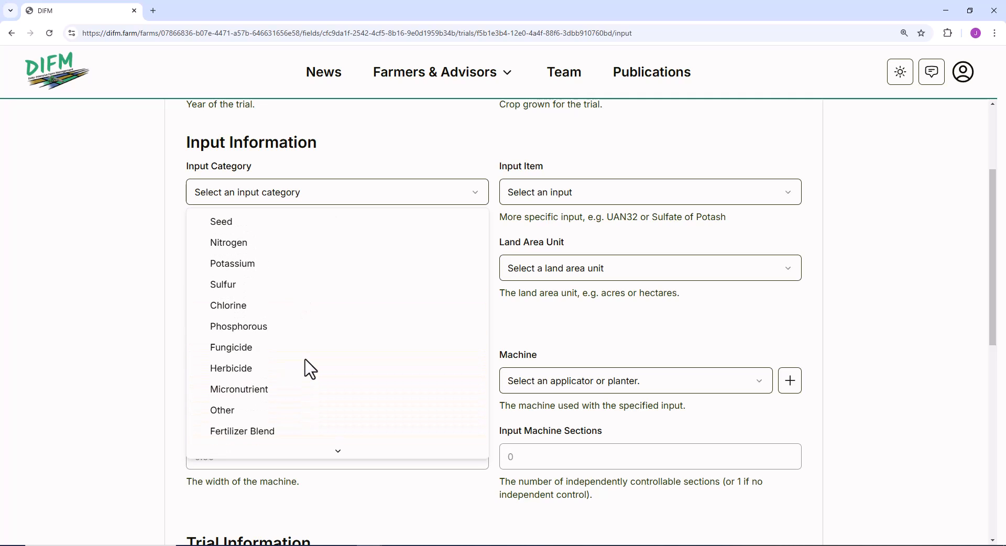
{"action": "left_click", "coordinate": [251, 222]}
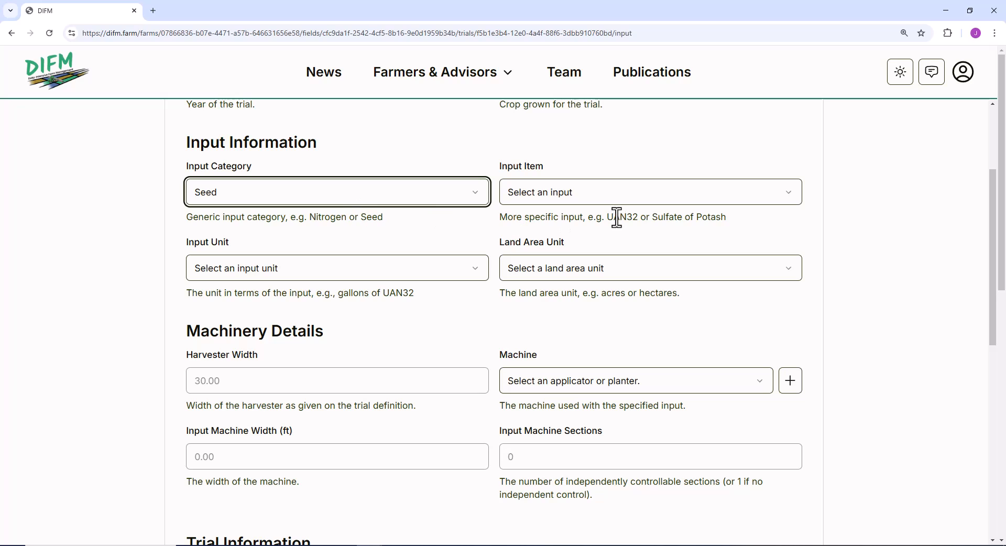
{"action": "left_click", "coordinate": [614, 198]}
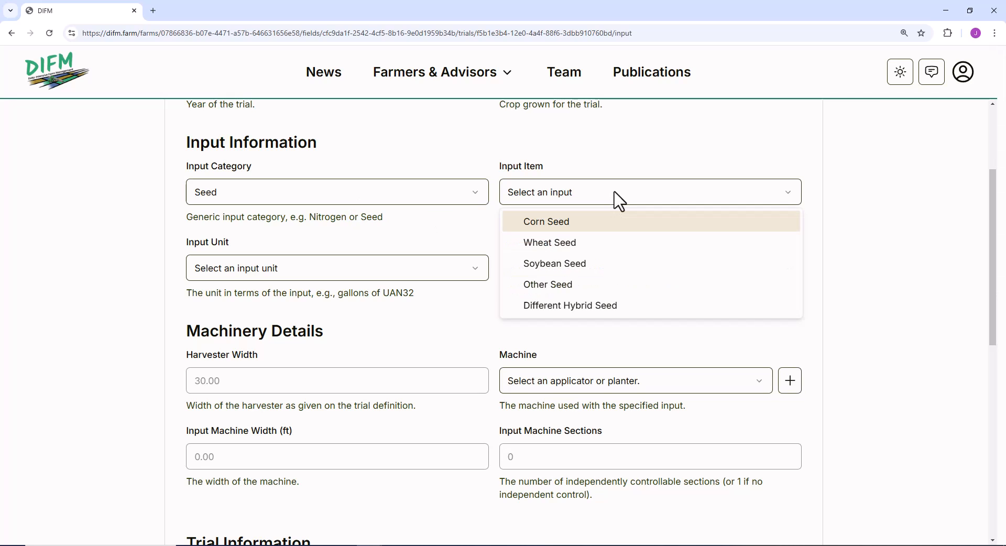
{"action": "left_click", "coordinate": [572, 225]}
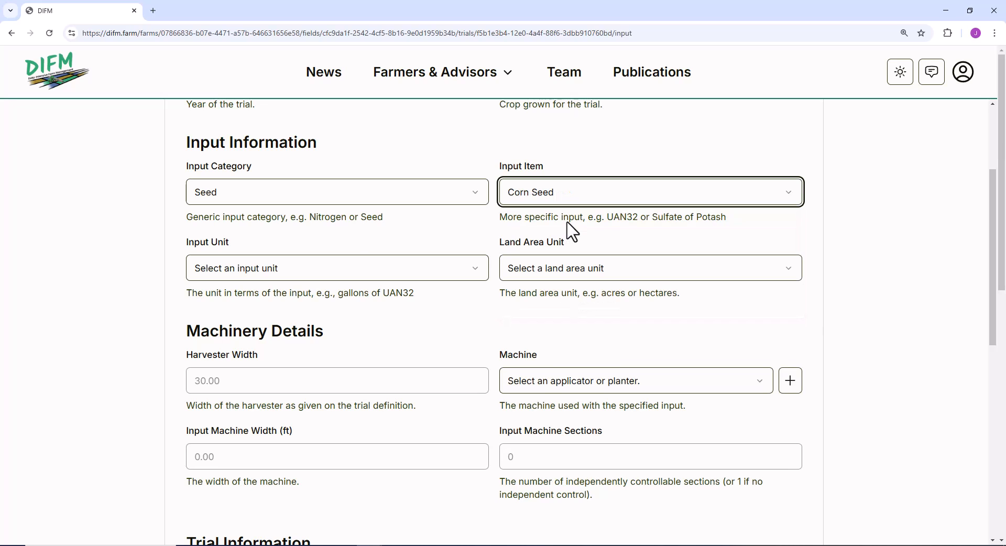
Set the corn seed input unit to Seeds (Thousands) (seedK) and the land area unit to Acre.
{"action": "left_click", "coordinate": [310, 268]}
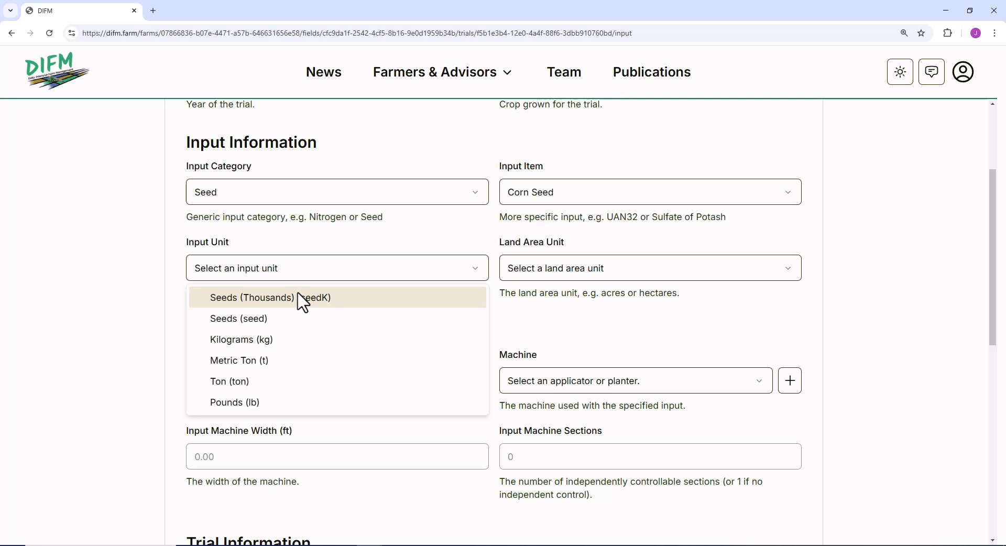
{"action": "left_click", "coordinate": [303, 302]}
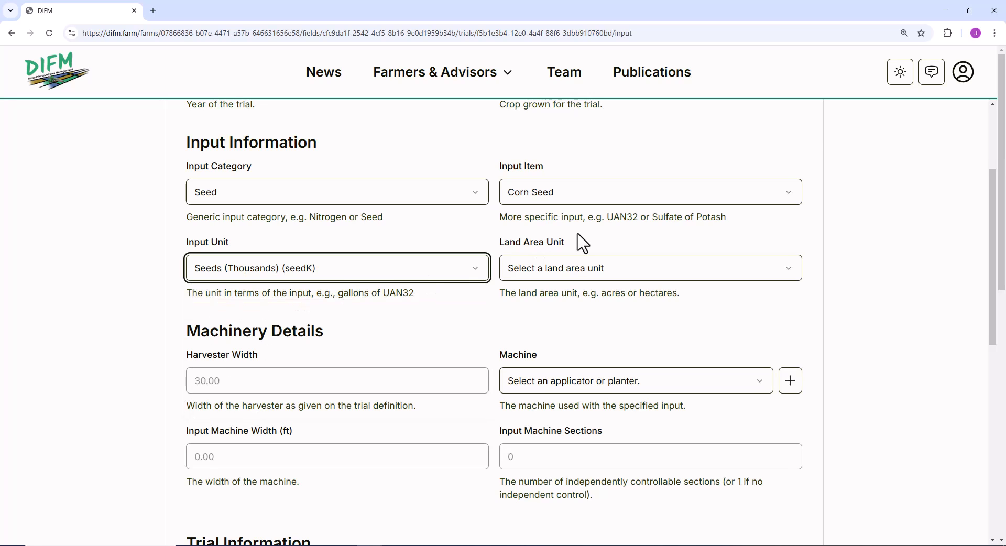
{"action": "left_click", "coordinate": [575, 269]}
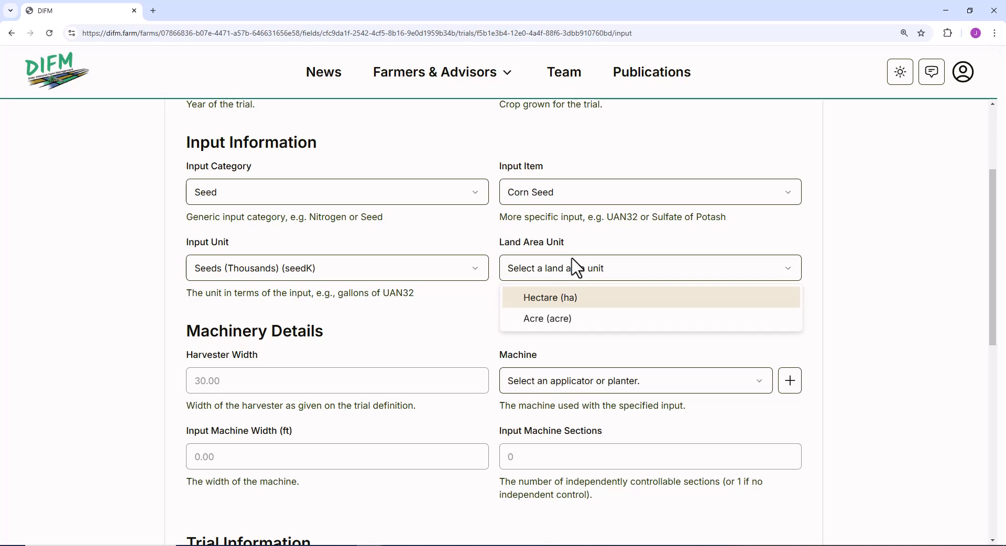
{"action": "left_click", "coordinate": [564, 330]}
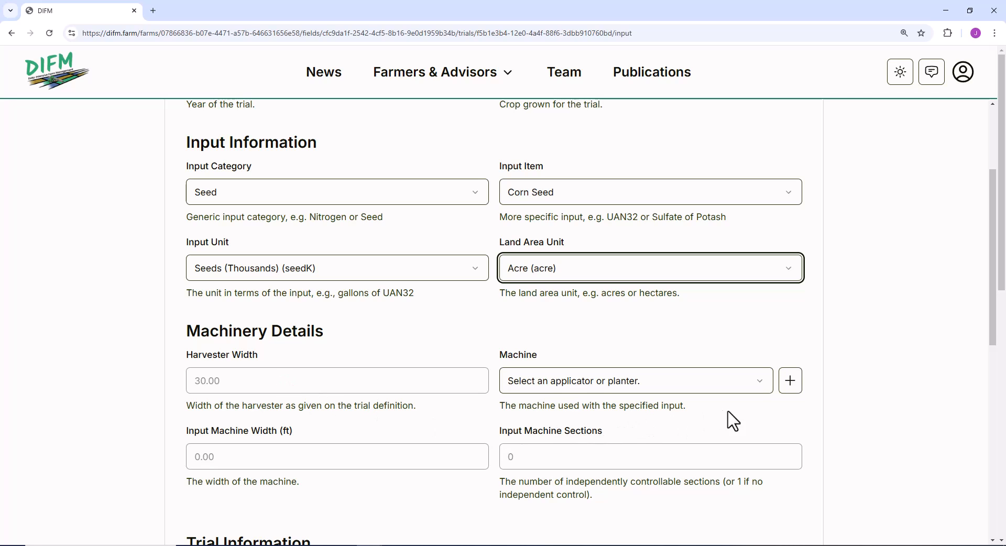
Add a new machine named "Planter" with a width of 30 ft and 1 section, and save it.
{"action": "left_click", "coordinate": [768, 395]}
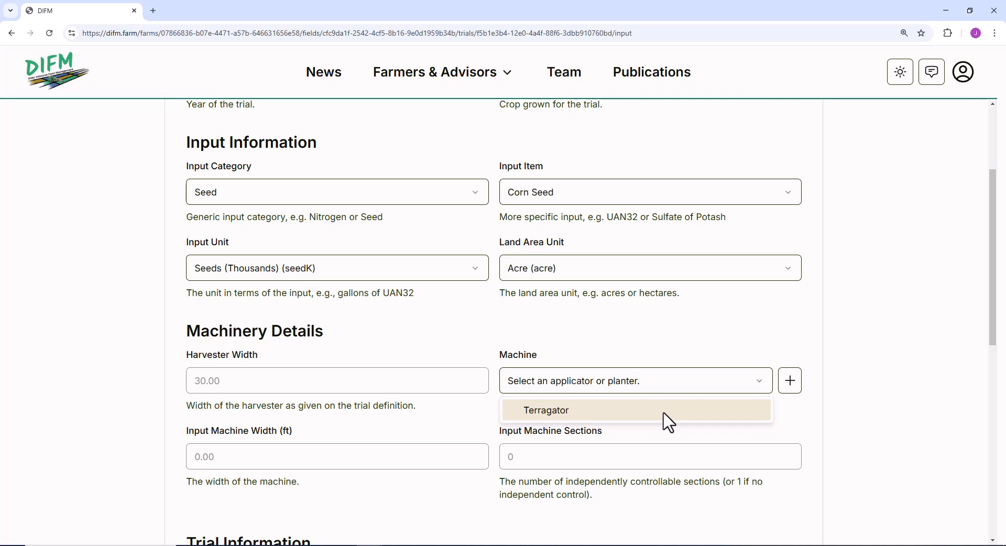
{"action": "left_click", "coordinate": [793, 388]}
{"action": "left_click", "coordinate": [794, 389]}
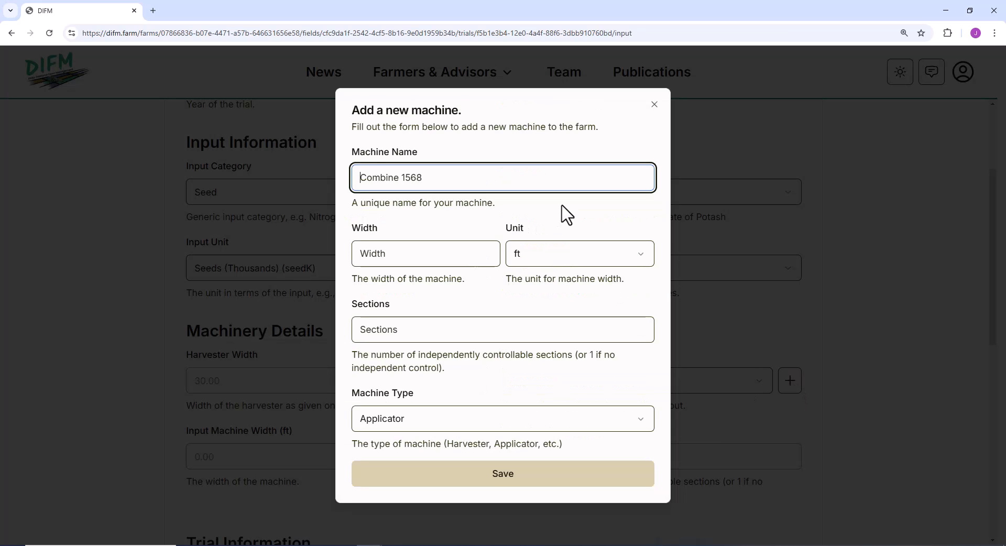
{"action": "key", "text": "ctrl+a"}
{"action": "type", "text": "Planter"}
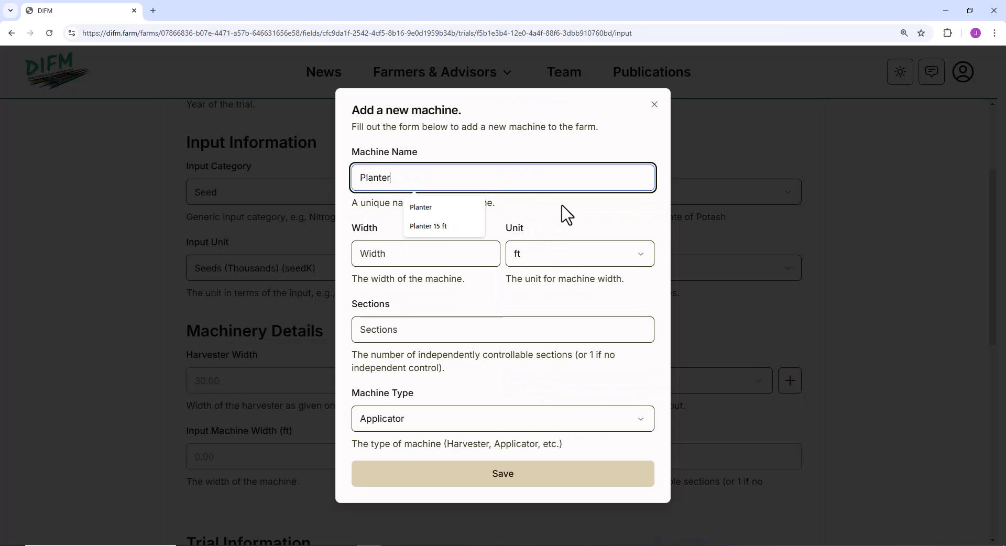
{"action": "left_click", "coordinate": [391, 250]}
{"action": "type", "text": "30"}
{"action": "left_click", "coordinate": [376, 330]}
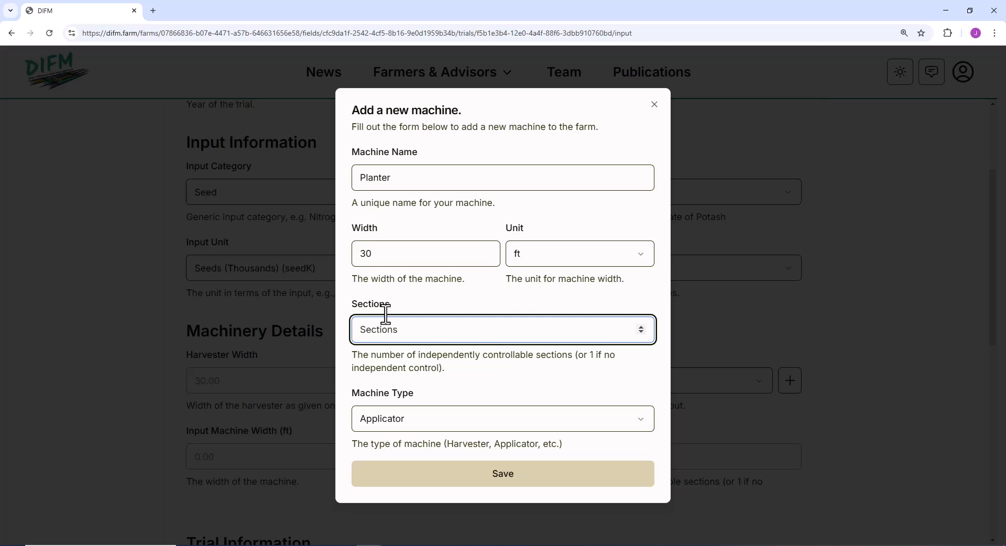
{"action": "type", "text": "1"}
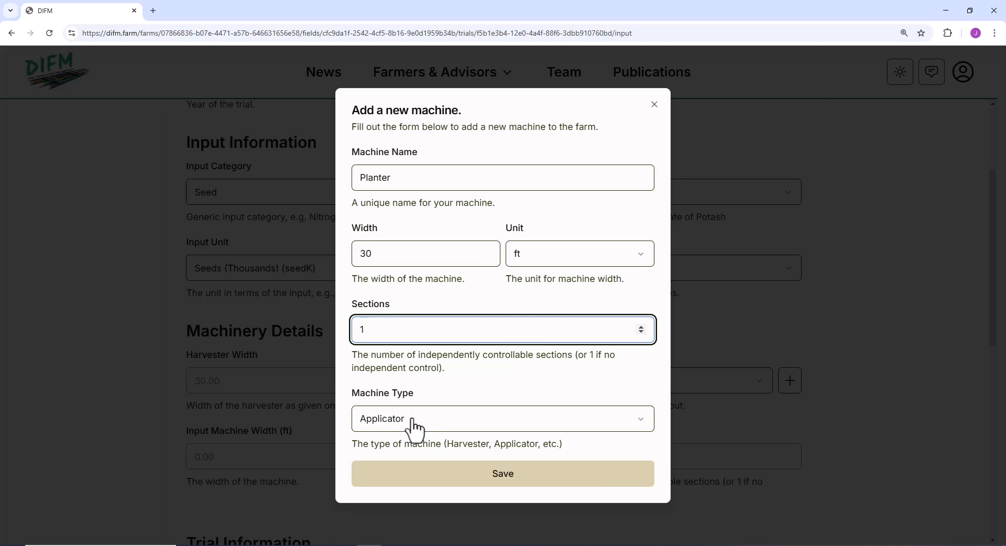
{"action": "left_click", "coordinate": [452, 474]}
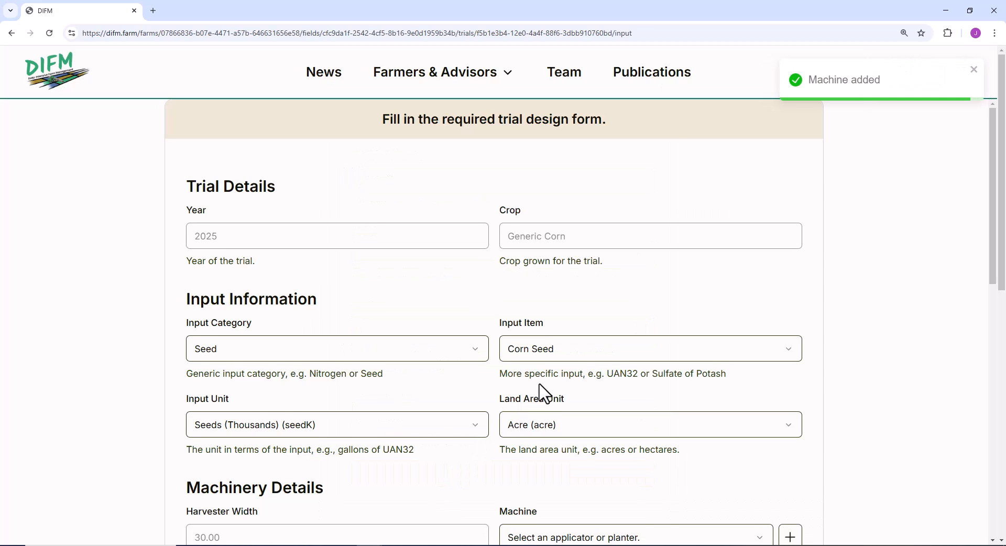
Assign the Planter as the machine used for the corn seed input.
{"action": "scroll", "coordinate": [543, 393], "scroll_direction": "down", "scroll_amount": 1}
{"action": "scroll", "coordinate": [542, 393], "scroll_direction": "down", "scroll_amount": 1}
{"action": "left_click", "coordinate": [759, 438]}
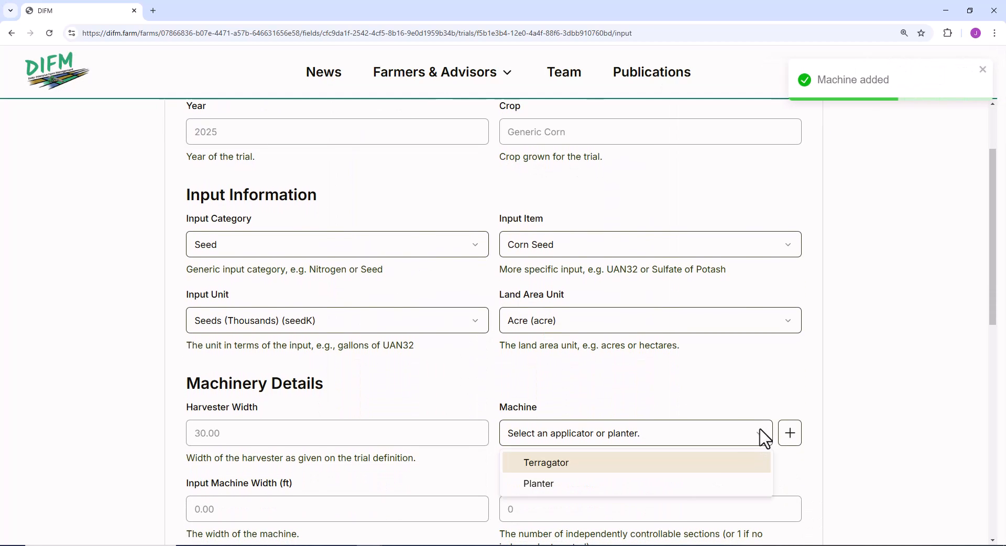
{"action": "left_click", "coordinate": [679, 483]}
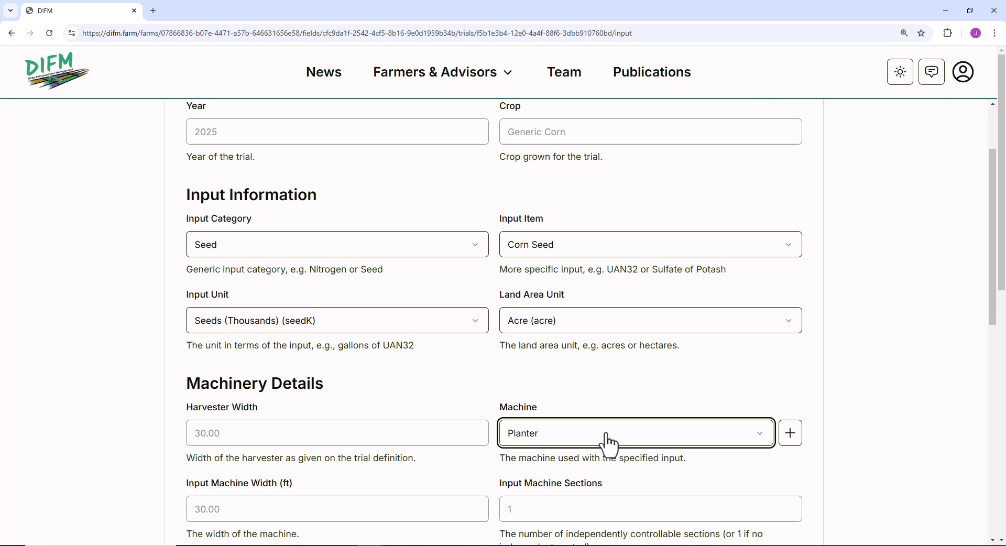
Choose the Checkerboard design type for the trial and set the input plot width to 30 ft.
{"action": "scroll", "coordinate": [545, 445], "scroll_direction": "down", "scroll_amount": 3}
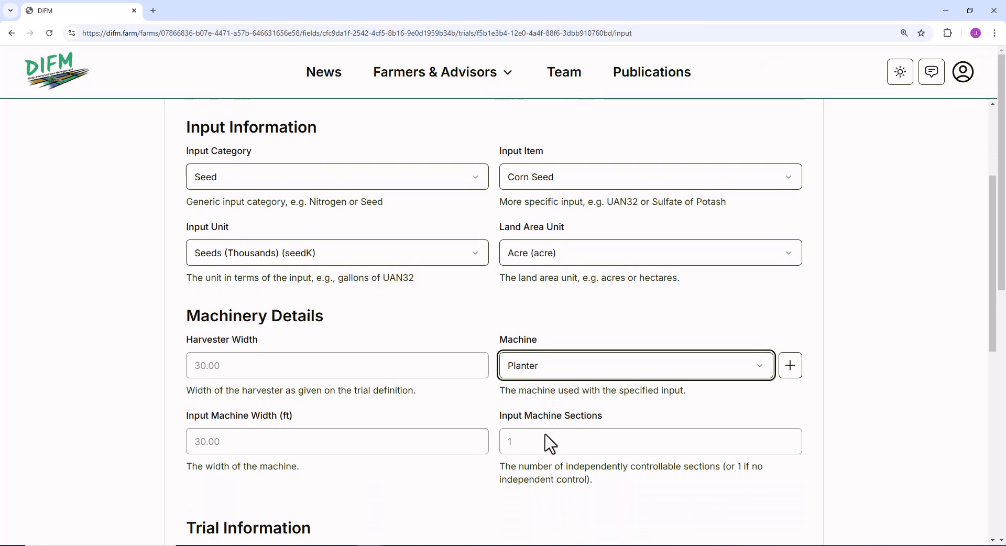
{"action": "scroll", "coordinate": [498, 377], "scroll_direction": "down", "scroll_amount": 3}
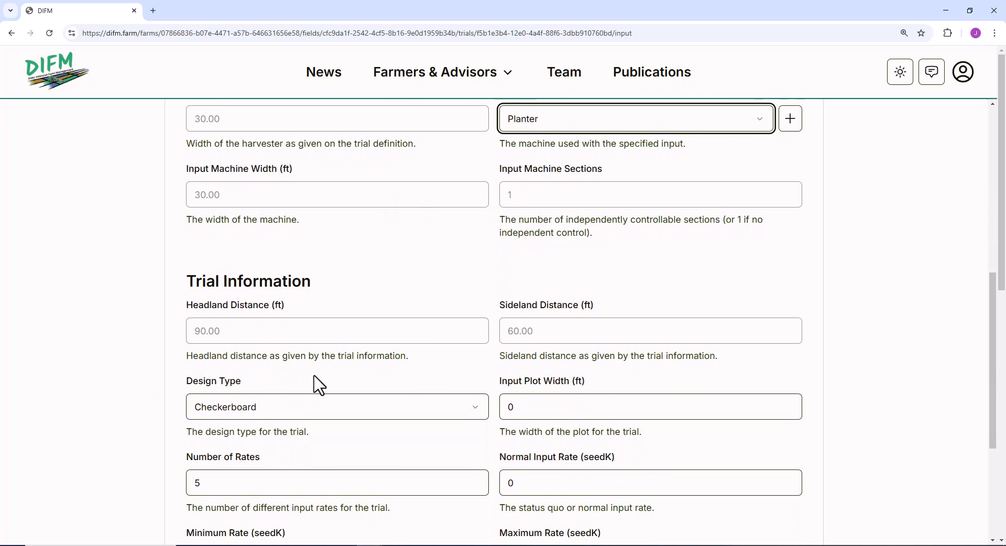
{"action": "left_click", "coordinate": [323, 415]}
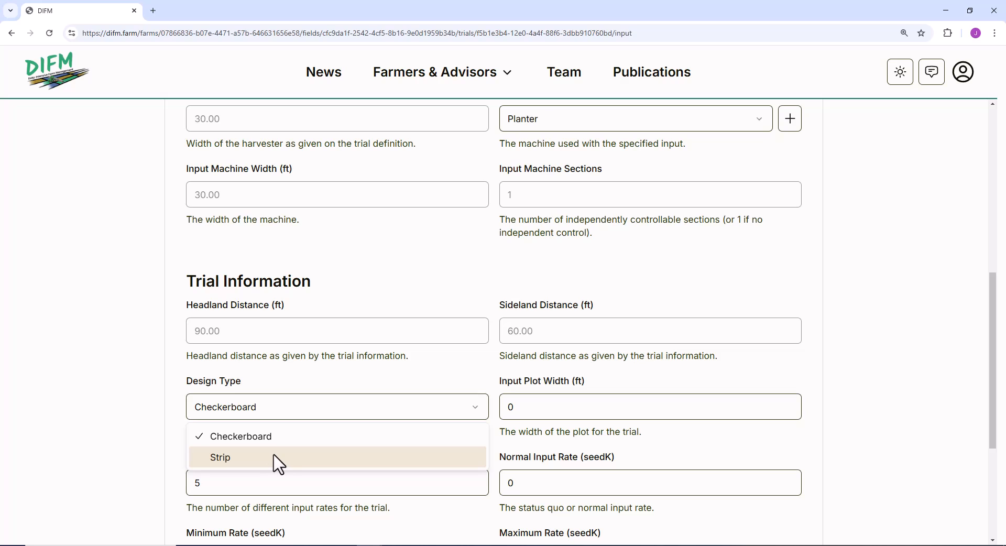
{"action": "left_click", "coordinate": [297, 437]}
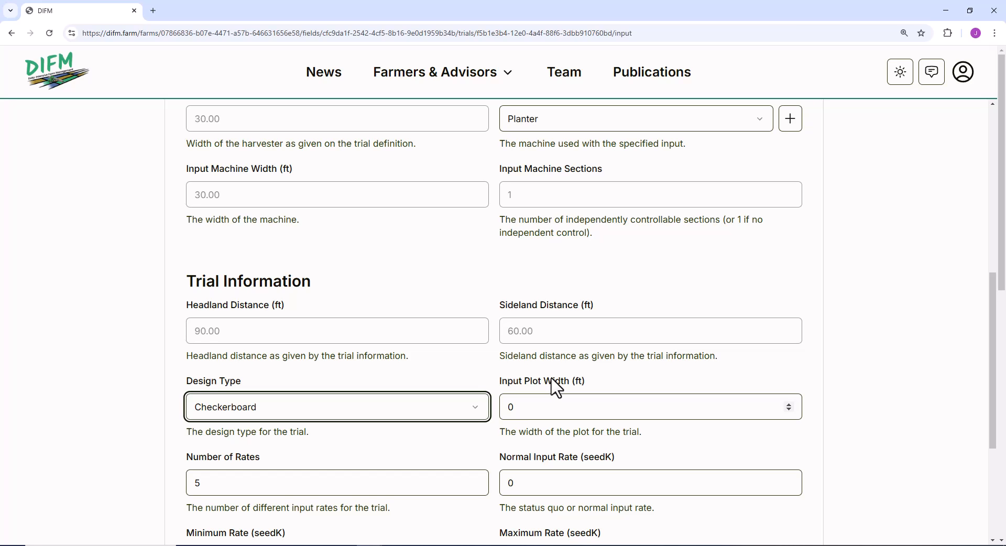
{"action": "left_click", "coordinate": [512, 410]}
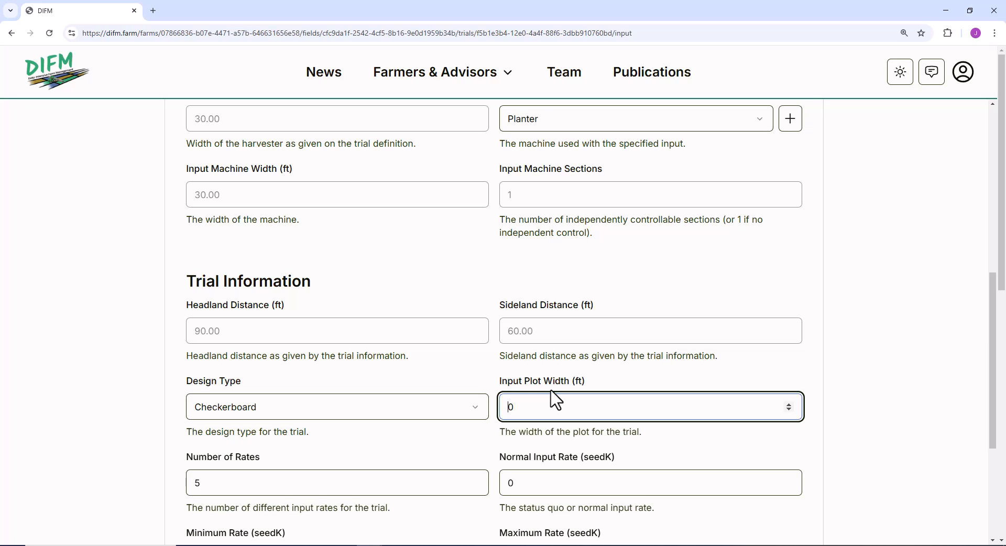
{"action": "key", "text": "BackSpace"}
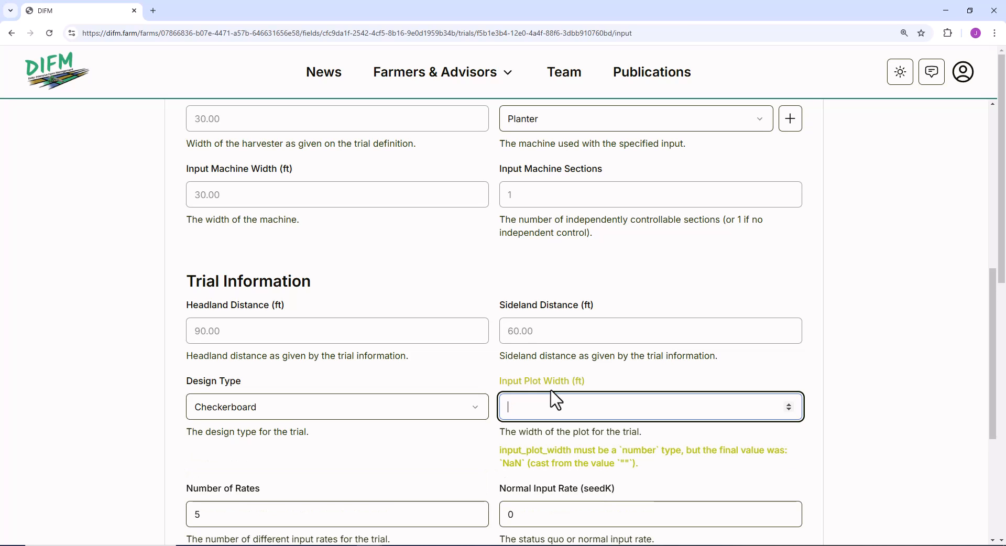
{"action": "type", "text": "30"}
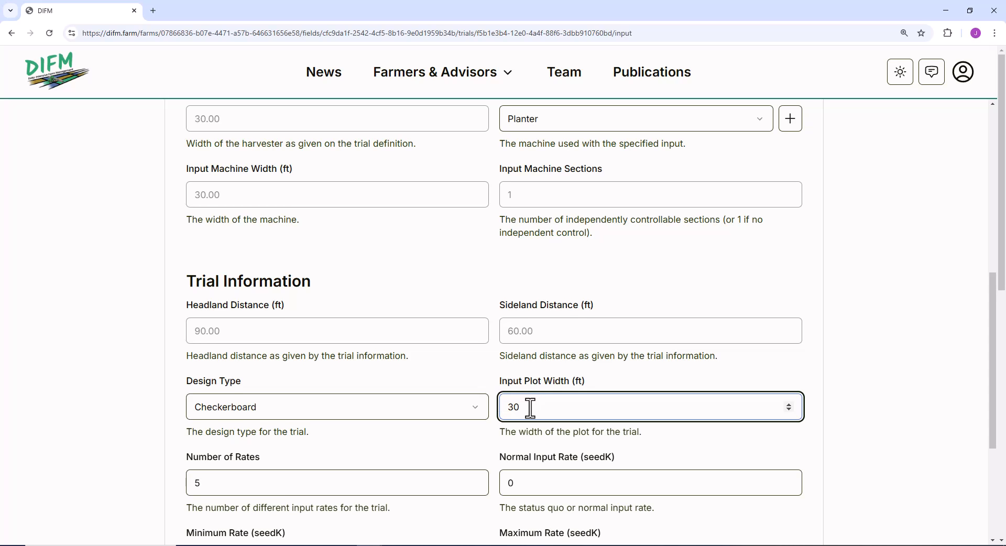
{"action": "scroll", "coordinate": [530, 408], "scroll_direction": "down", "scroll_amount": 9}
{"action": "left_click_drag", "start_coordinate": [520, 407], "coordinate": [470, 413]}
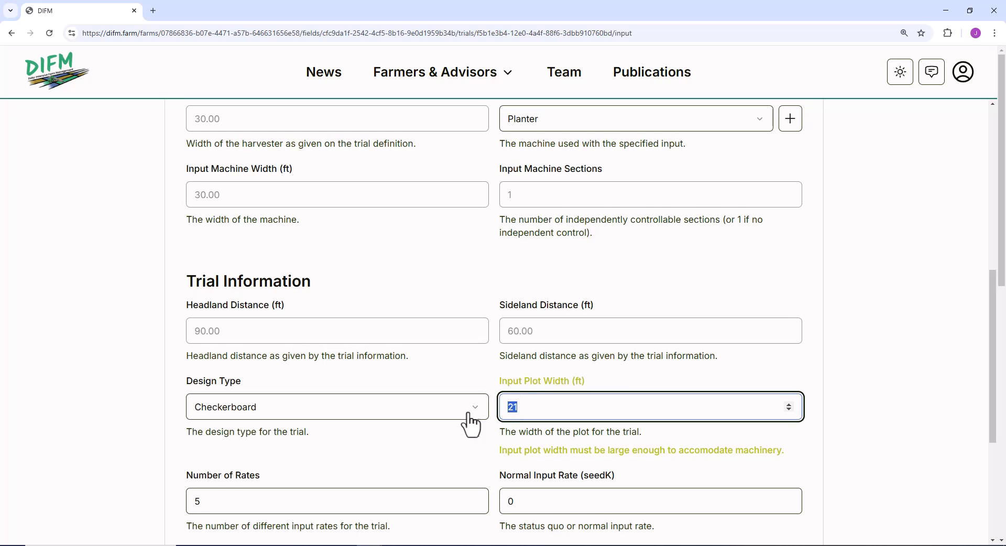
{"action": "type", "text": "30"}
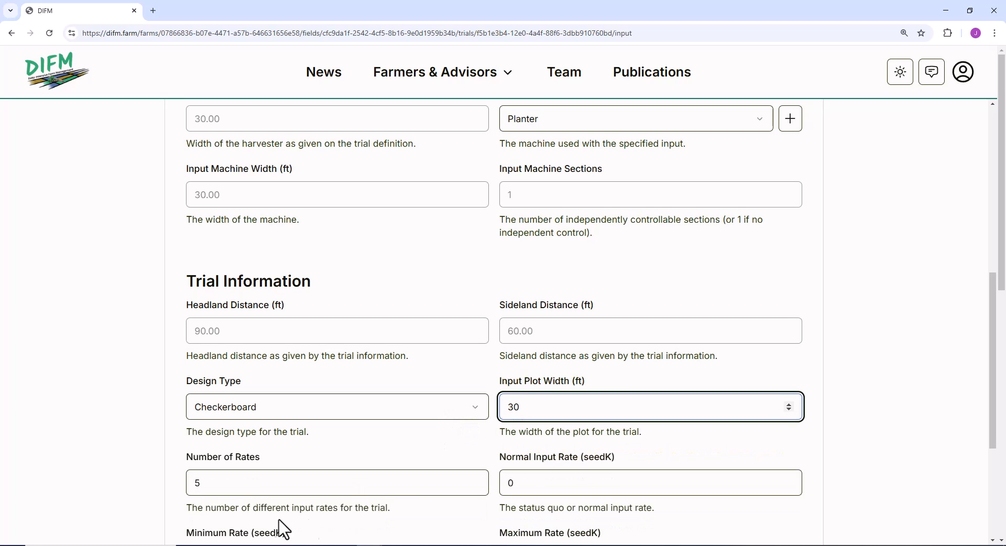
Set the number of rates to 6 and the normal input rate to 35 seedK.
{"action": "left_click", "coordinate": [212, 486]}
{"action": "key", "text": "BackSpace"}
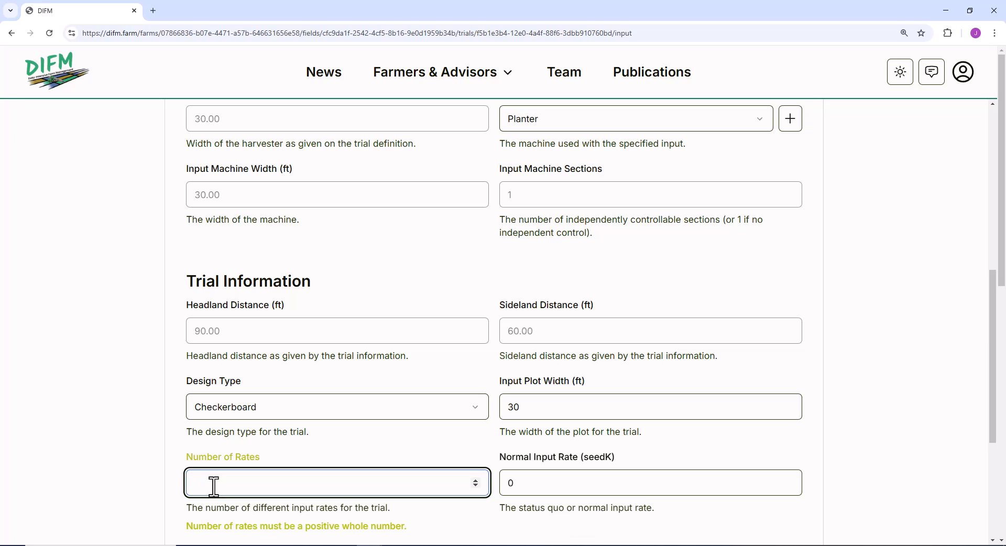
{"action": "type", "text": "6"}
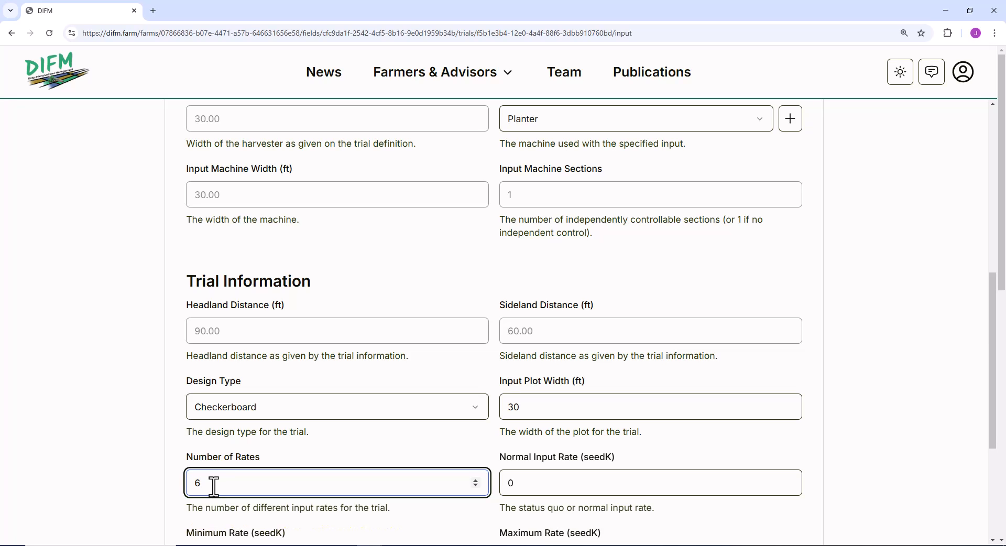
{"action": "left_click", "coordinate": [555, 478]}
{"action": "key", "text": "BackSpace"}
{"action": "type", "text": "35"}
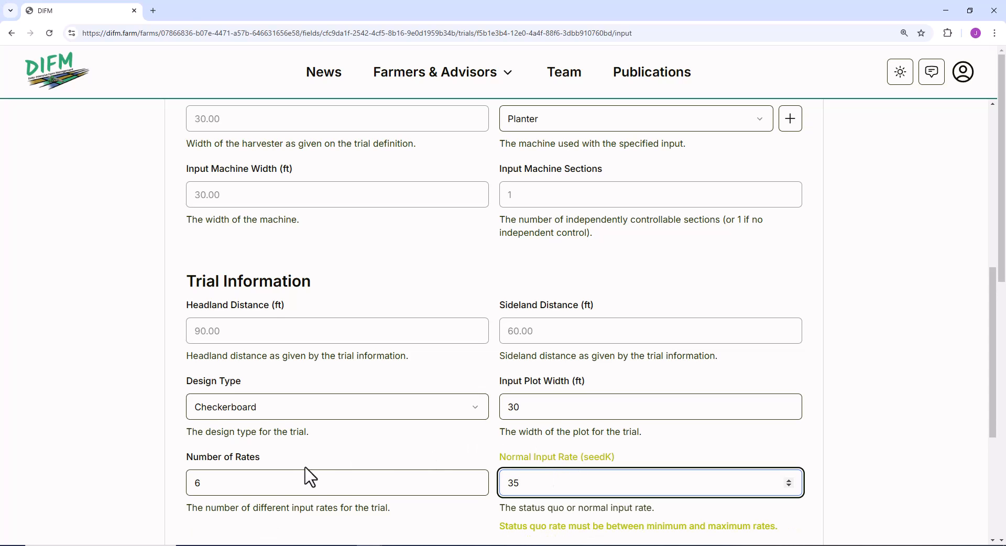
Set the minimum rate to 28 seedK and the maximum rate to 40 seedK.
{"action": "scroll", "coordinate": [315, 474], "scroll_direction": "down", "scroll_amount": 2}
{"action": "left_click", "coordinate": [244, 469]}
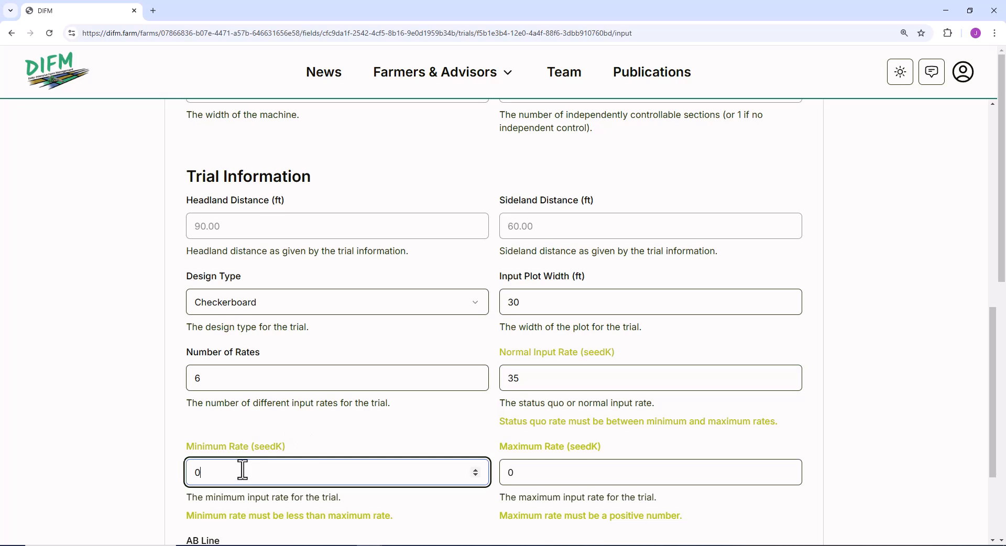
{"action": "key", "text": "BackSpace"}
{"action": "type", "text": "28"}
{"action": "left_click", "coordinate": [533, 471]}
{"action": "key", "text": "BackSpace"}
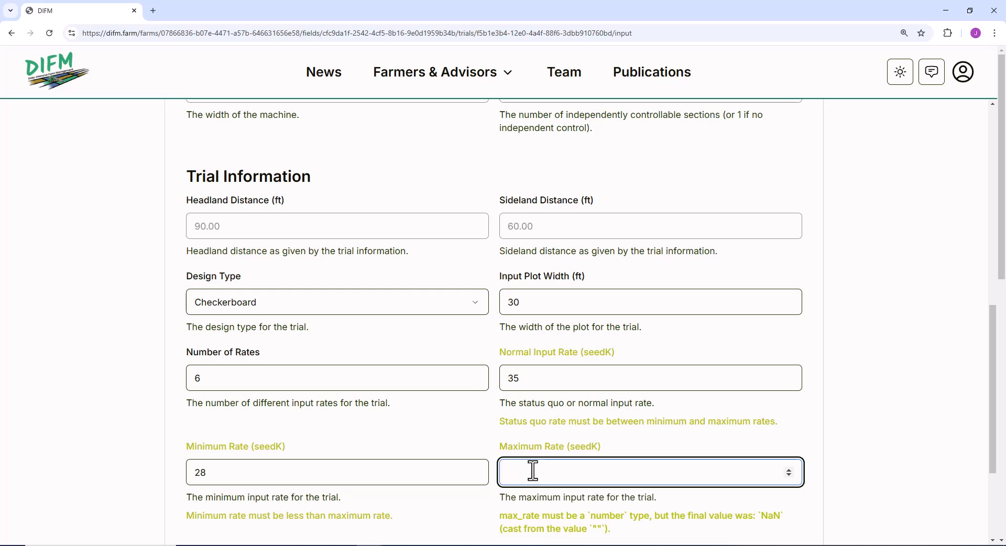
{"action": "type", "text": "40"}
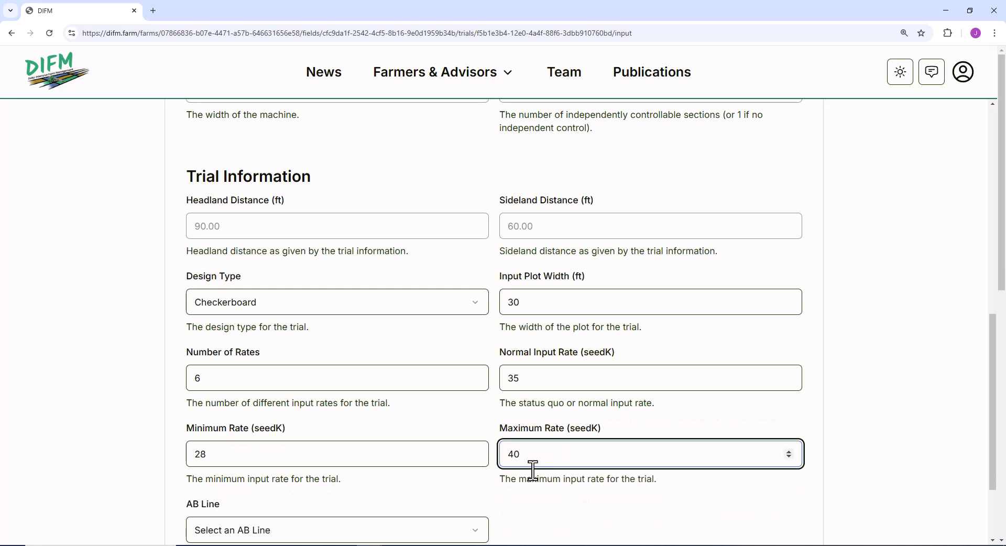
Assign the AB line "GMS AB 25" to the trial input and submit the completed input form.
{"action": "scroll", "coordinate": [507, 476], "scroll_direction": "down", "scroll_amount": 1}
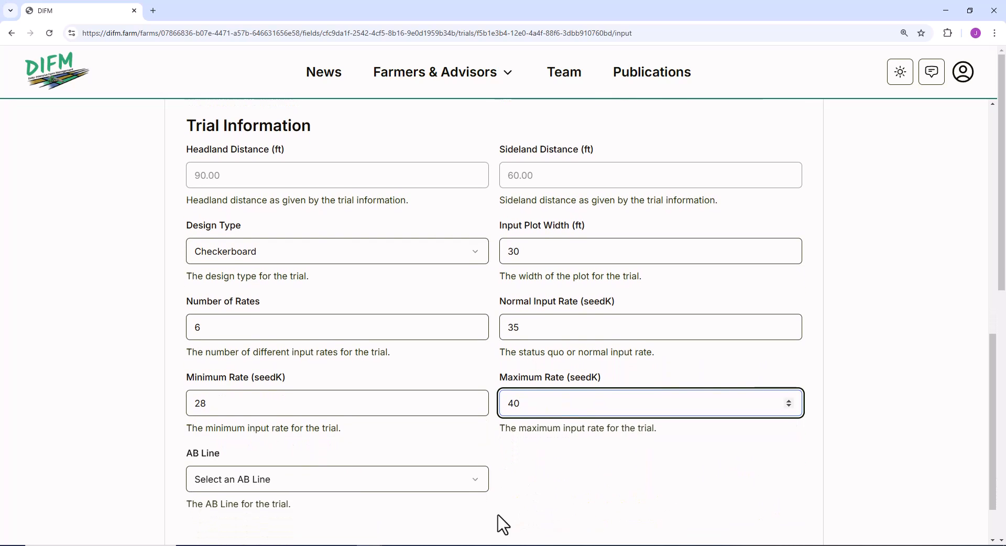
{"action": "left_click", "coordinate": [474, 487]}
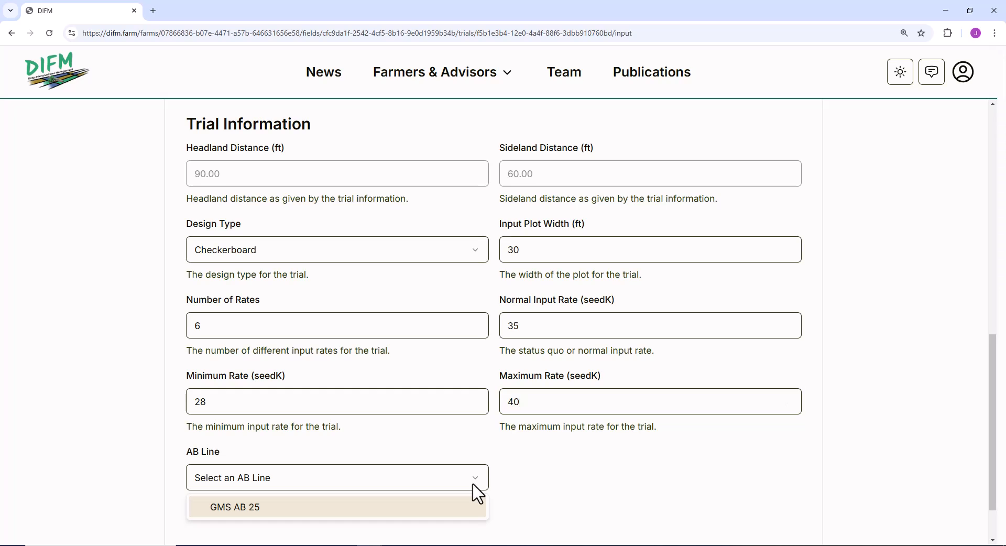
{"action": "left_click", "coordinate": [262, 516]}
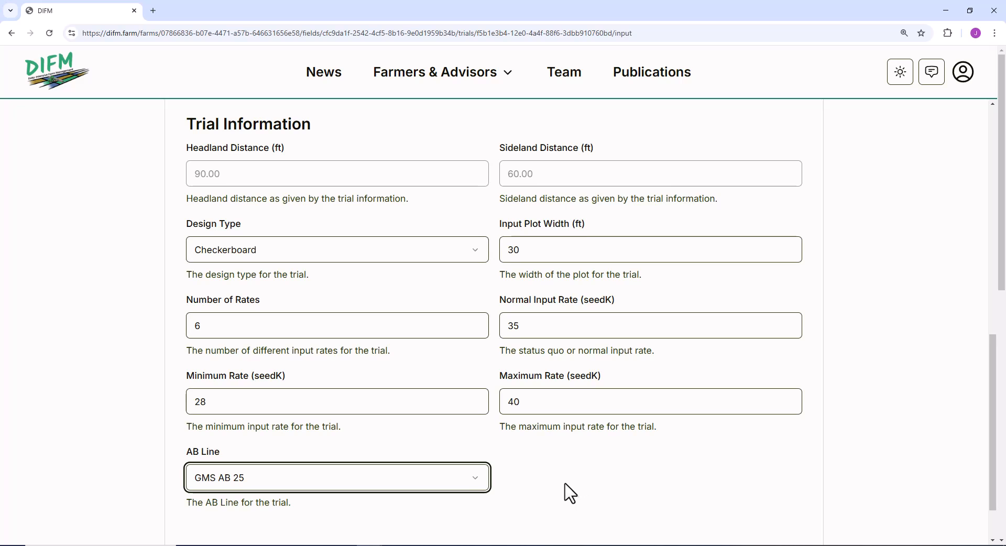
{"action": "scroll", "coordinate": [564, 478], "scroll_direction": "down", "scroll_amount": 2}
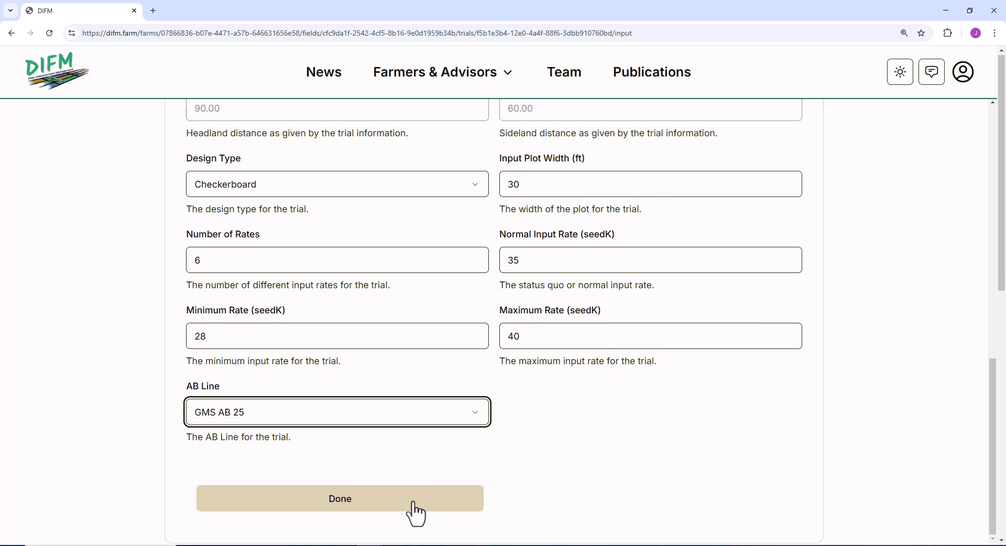
{"action": "left_click", "coordinate": [407, 514]}
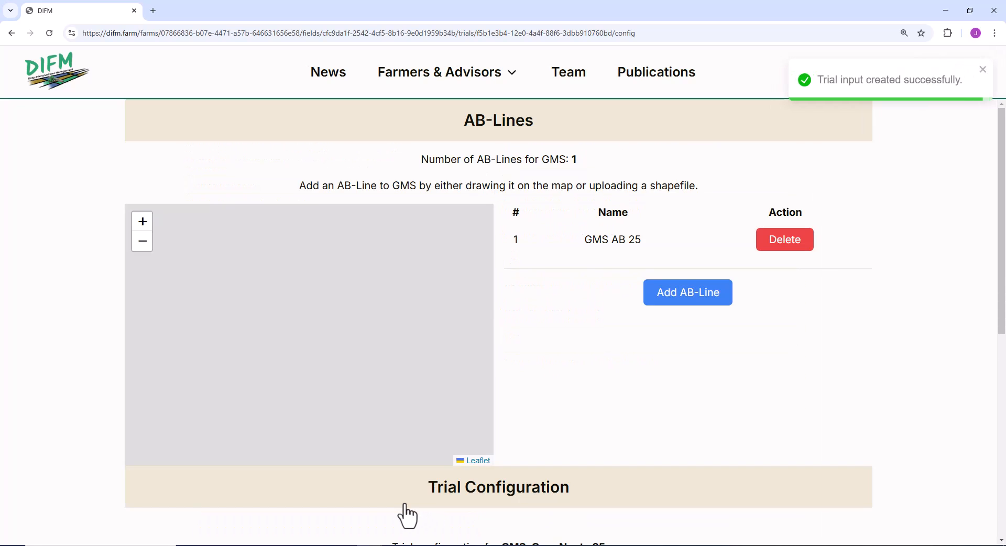
Select the Corn Seed input specification and create a trial design from it.
{"action": "scroll", "coordinate": [513, 293], "scroll_direction": "down", "scroll_amount": 1}
{"action": "scroll", "coordinate": [516, 295], "scroll_direction": "down", "scroll_amount": 5}
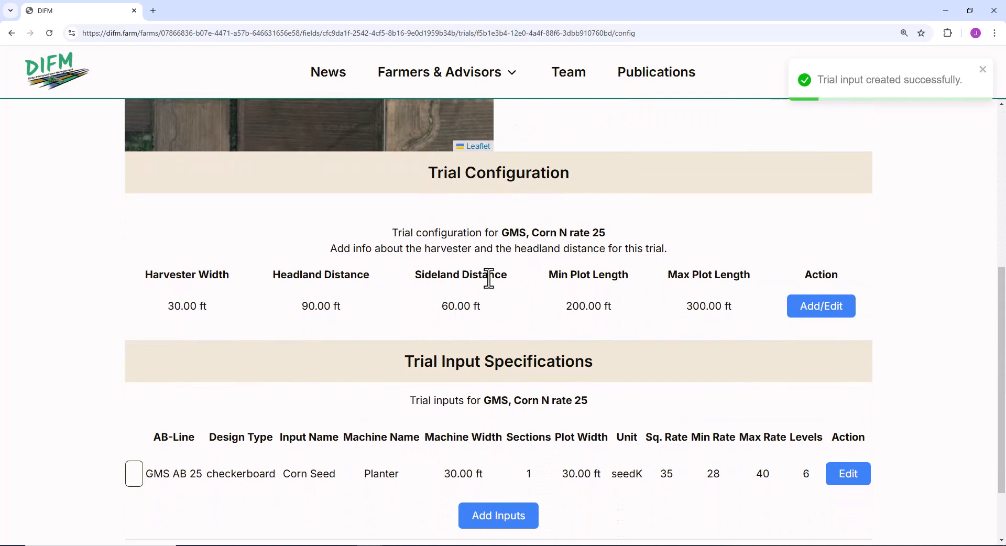
{"action": "scroll", "coordinate": [487, 276], "scroll_direction": "down", "scroll_amount": 2}
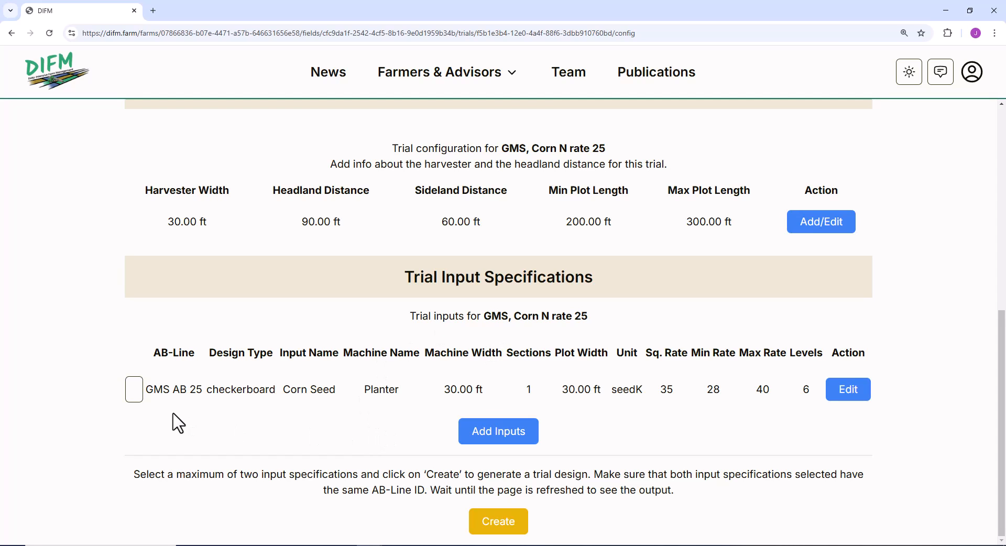
{"action": "left_click", "coordinate": [128, 393]}
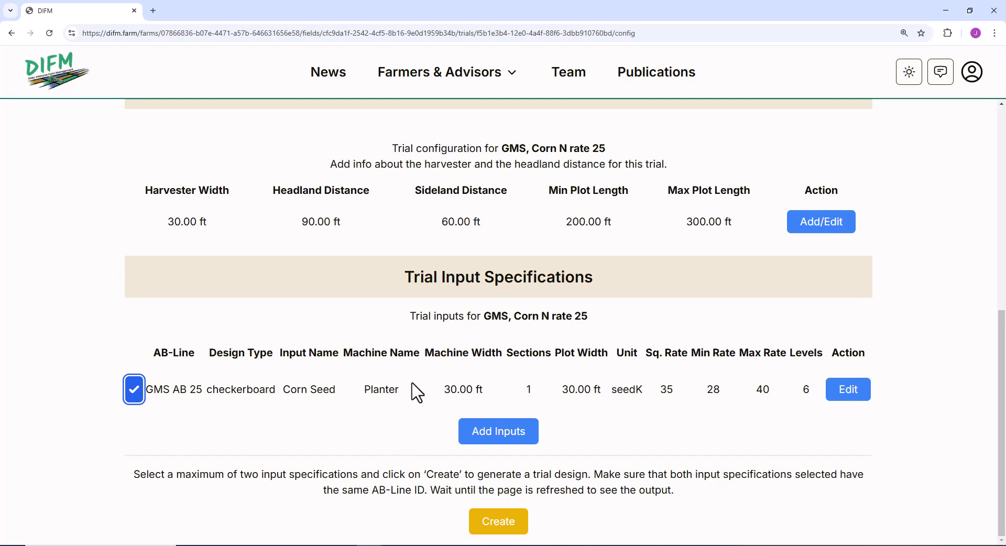
{"action": "left_click", "coordinate": [498, 522]}
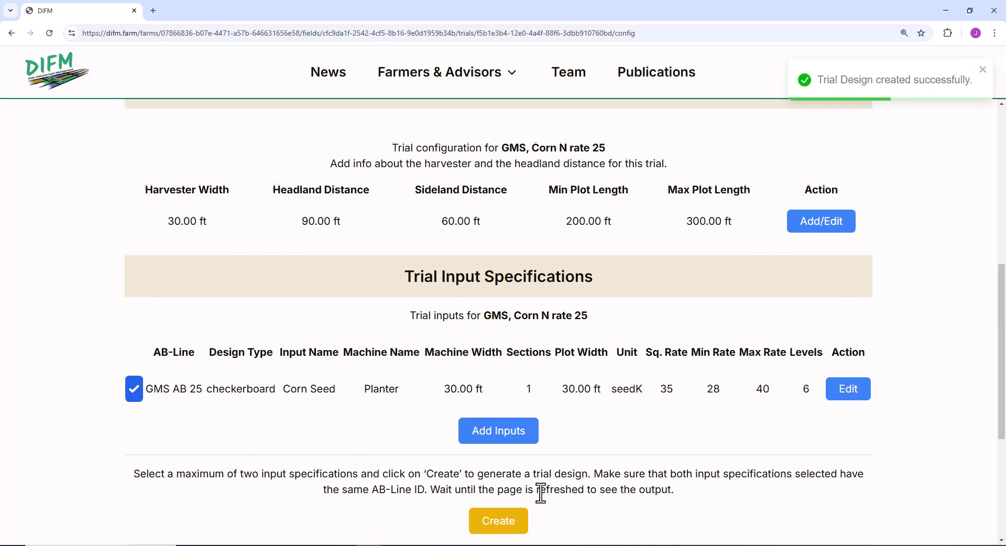
{"action": "scroll", "coordinate": [540, 492], "scroll_direction": "down", "scroll_amount": 2}
{"action": "scroll", "coordinate": [541, 492], "scroll_direction": "down", "scroll_amount": 4}
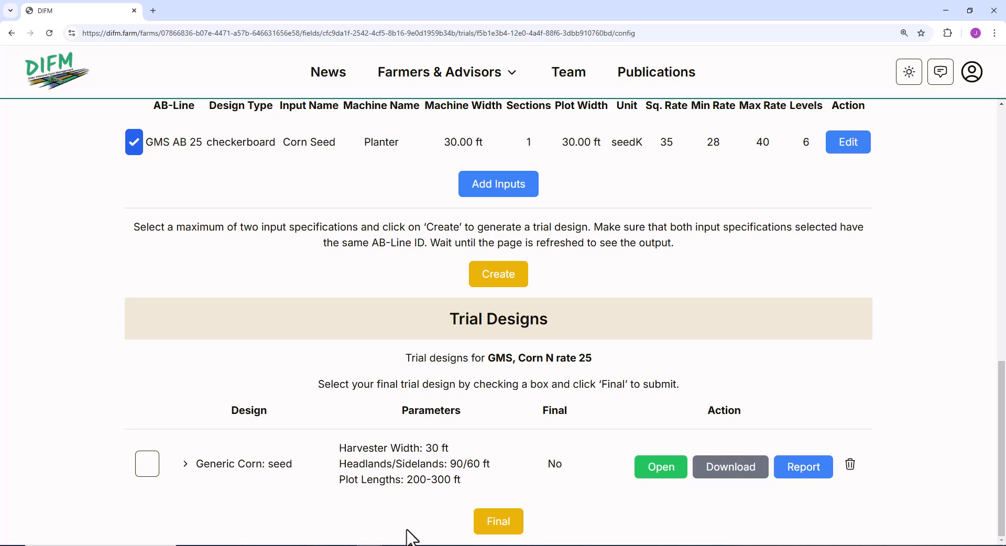
{"action": "scroll", "coordinate": [459, 437], "scroll_direction": "up", "scroll_amount": 3}
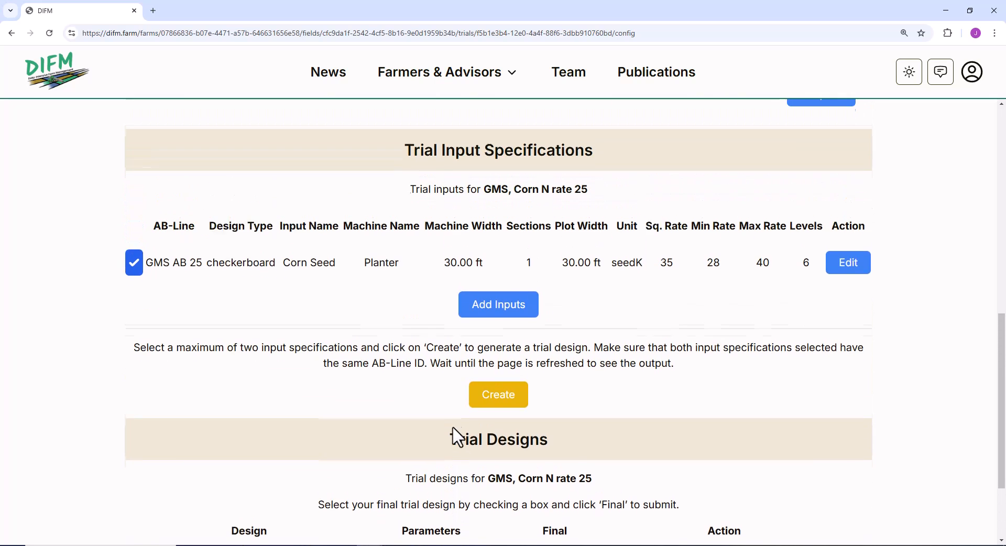